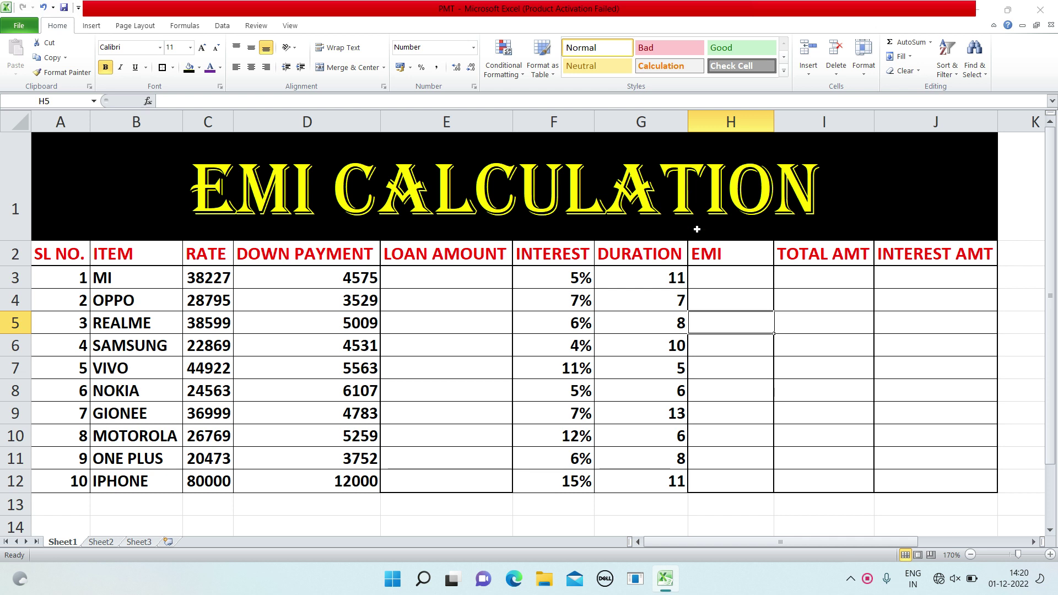
Review MI's row: rate 38227, down payment 4575 and the empty loan amount cell
{"action": "left_click", "coordinate": [439, 291]}
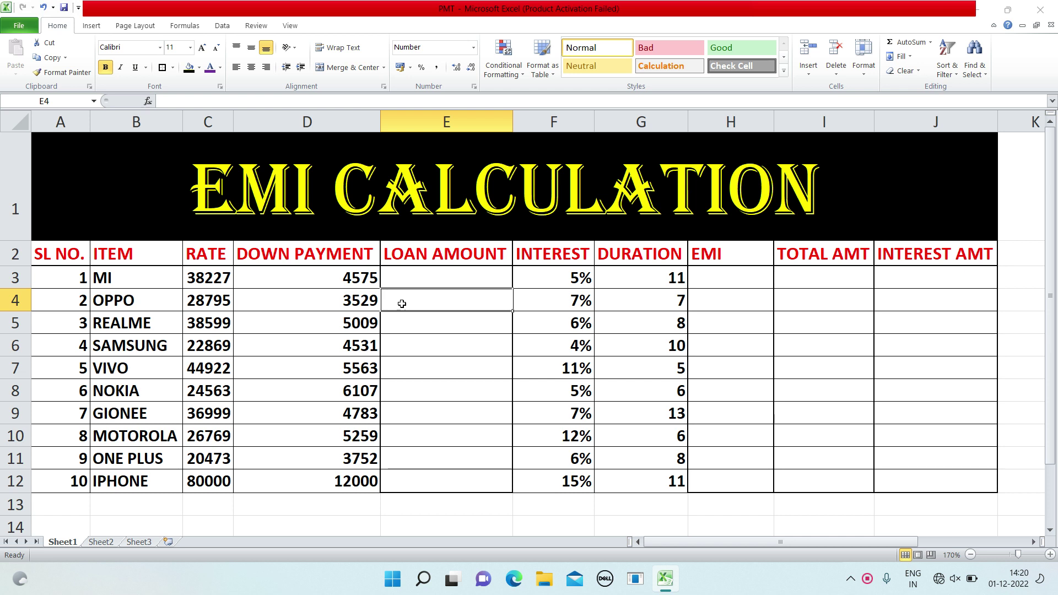
{"action": "left_click", "coordinate": [445, 276]}
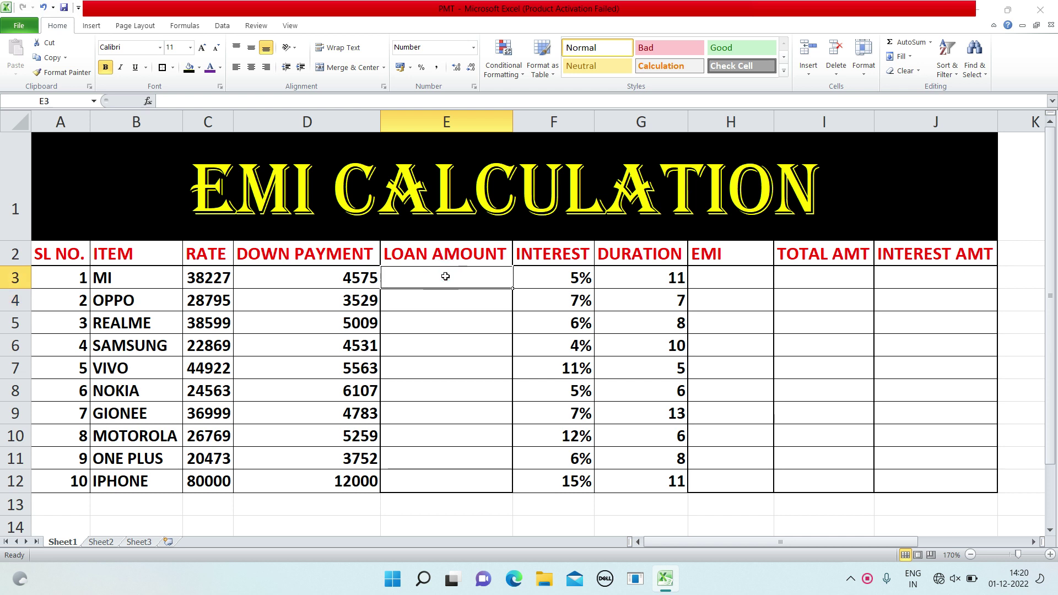
{"action": "left_click", "coordinate": [548, 280]}
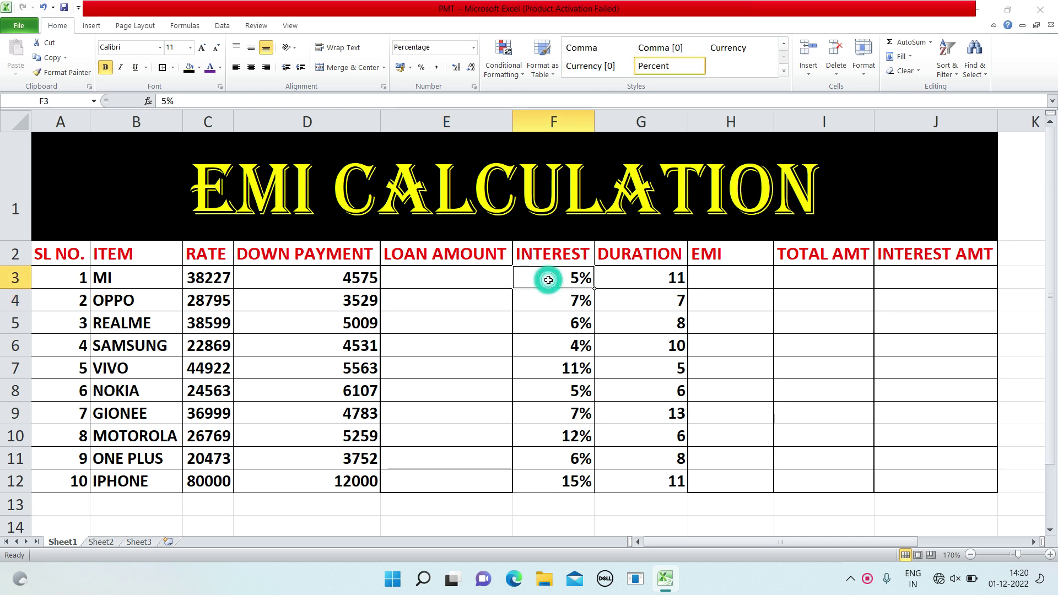
{"action": "left_click", "coordinate": [712, 282]}
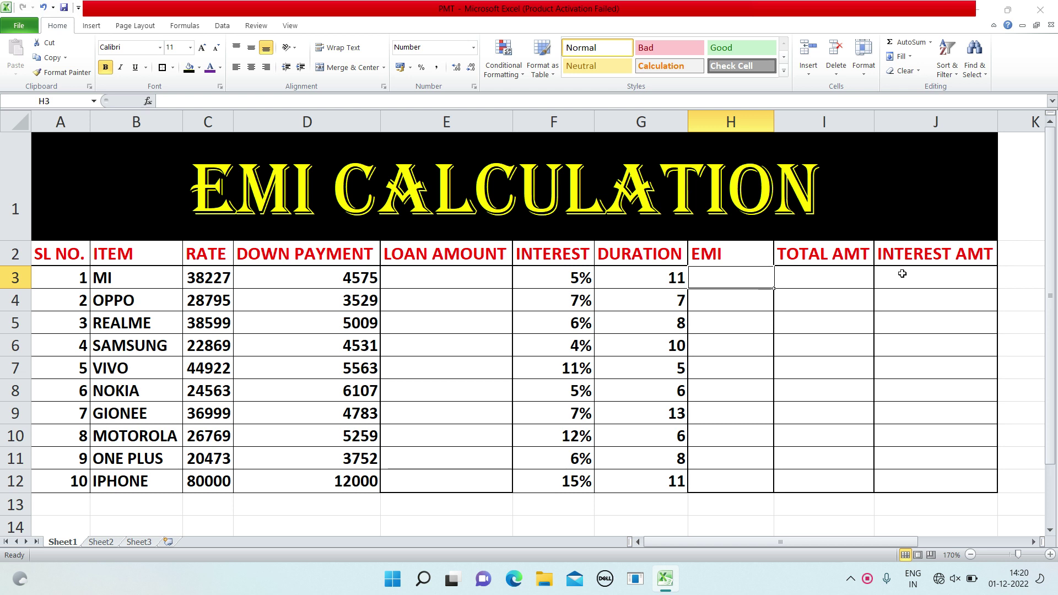
{"action": "left_click", "coordinate": [557, 229]}
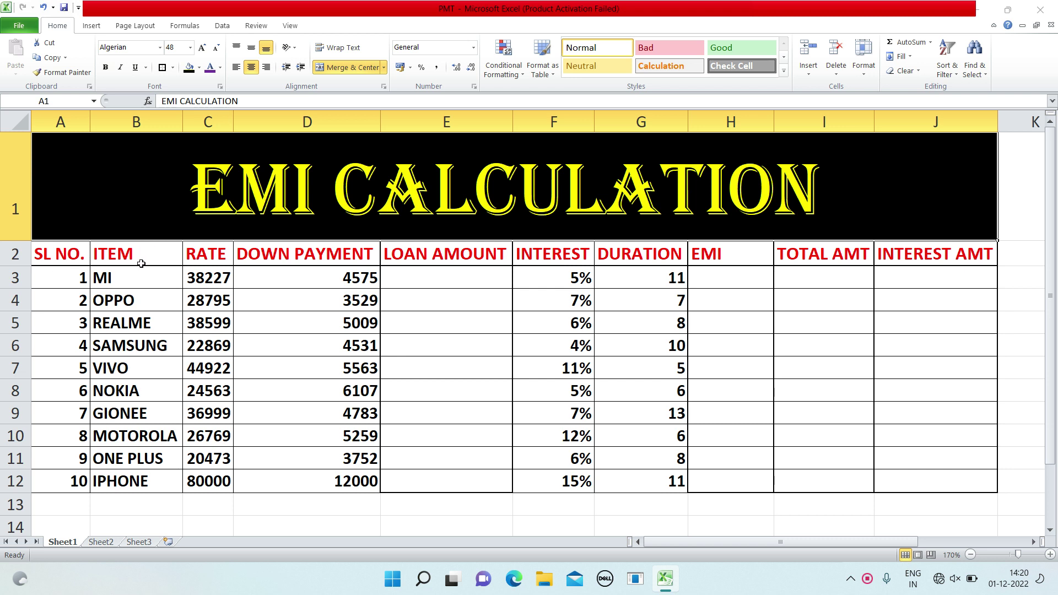
{"action": "left_click", "coordinate": [132, 279]}
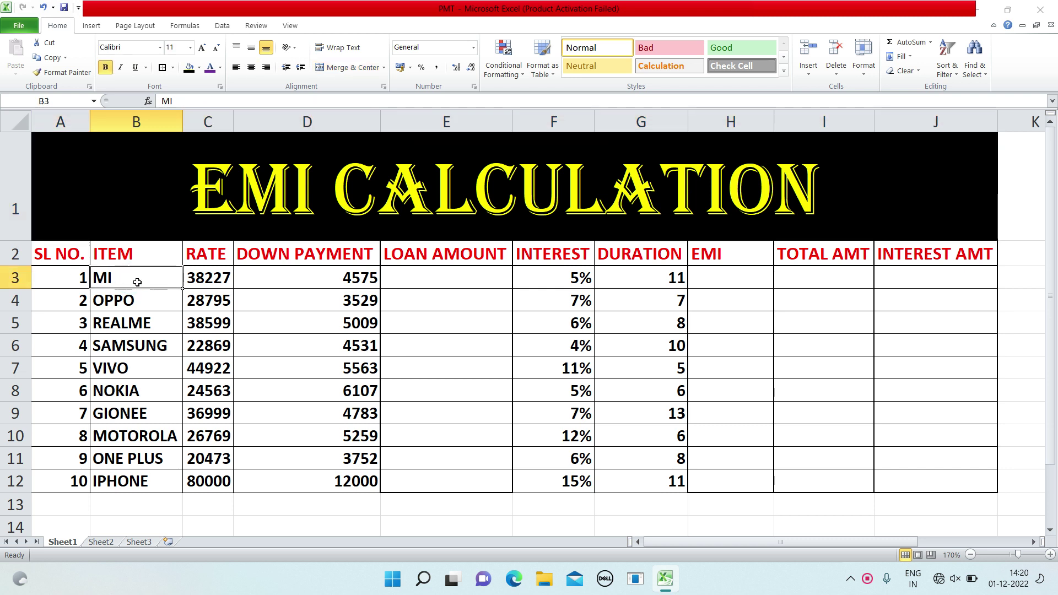
{"action": "left_click", "coordinate": [130, 258]}
{"action": "left_click", "coordinate": [137, 280]}
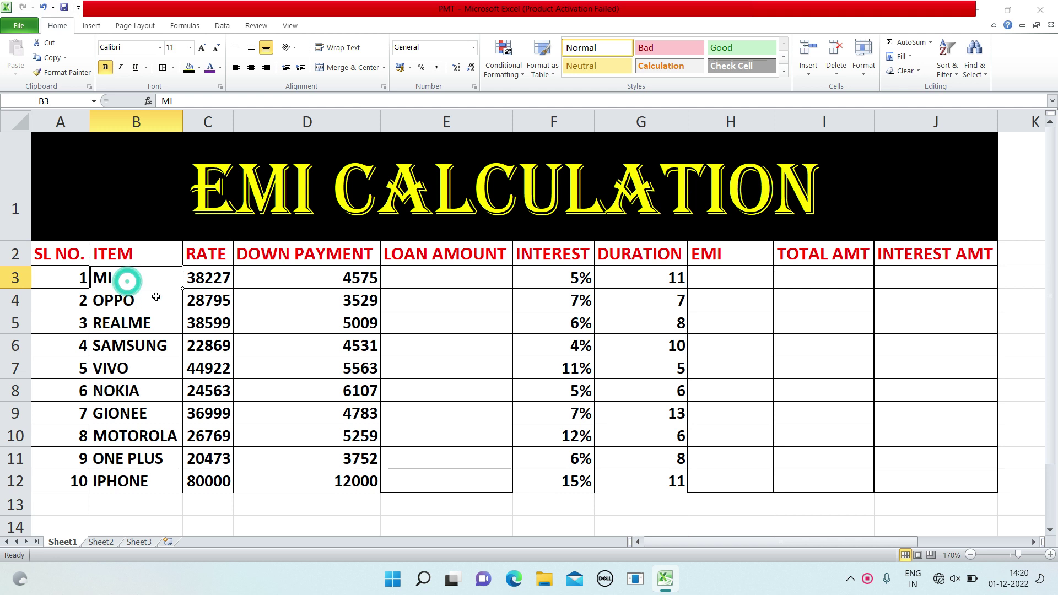
{"action": "left_click", "coordinate": [210, 280]}
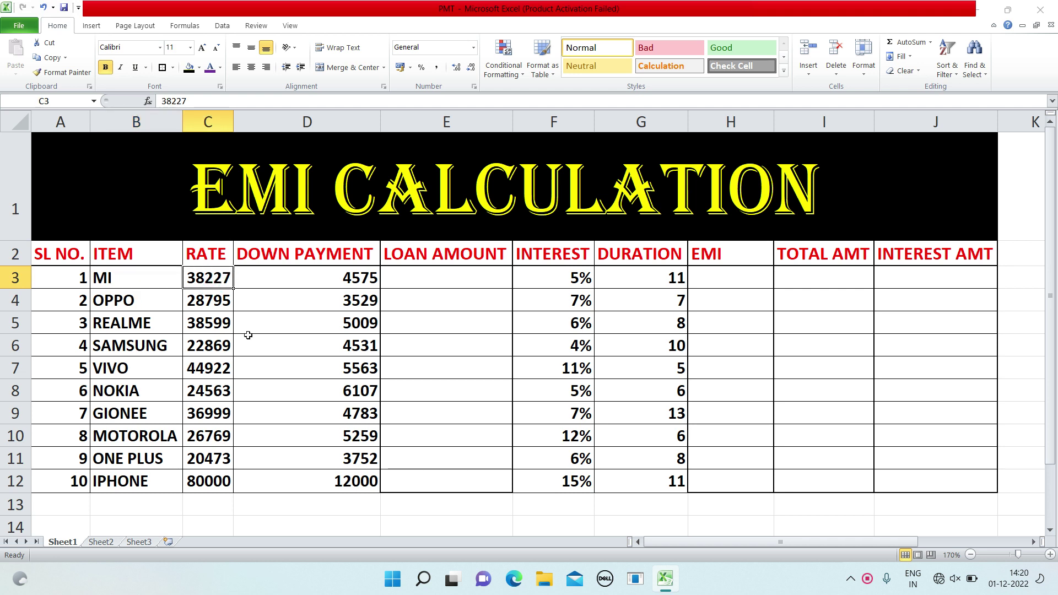
{"action": "left_click", "coordinate": [276, 271]}
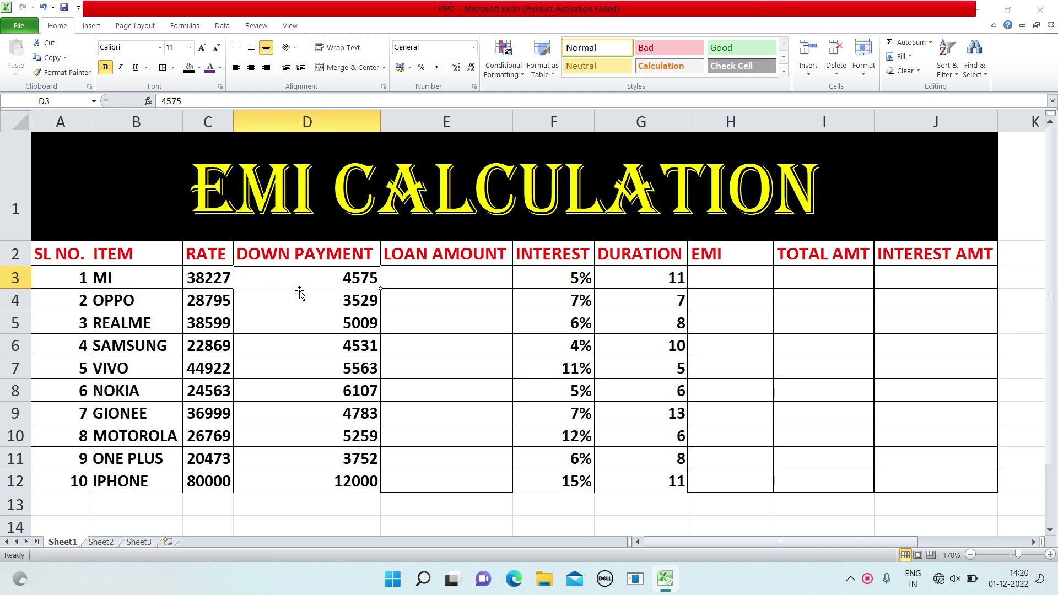
{"action": "left_click", "coordinate": [205, 274]}
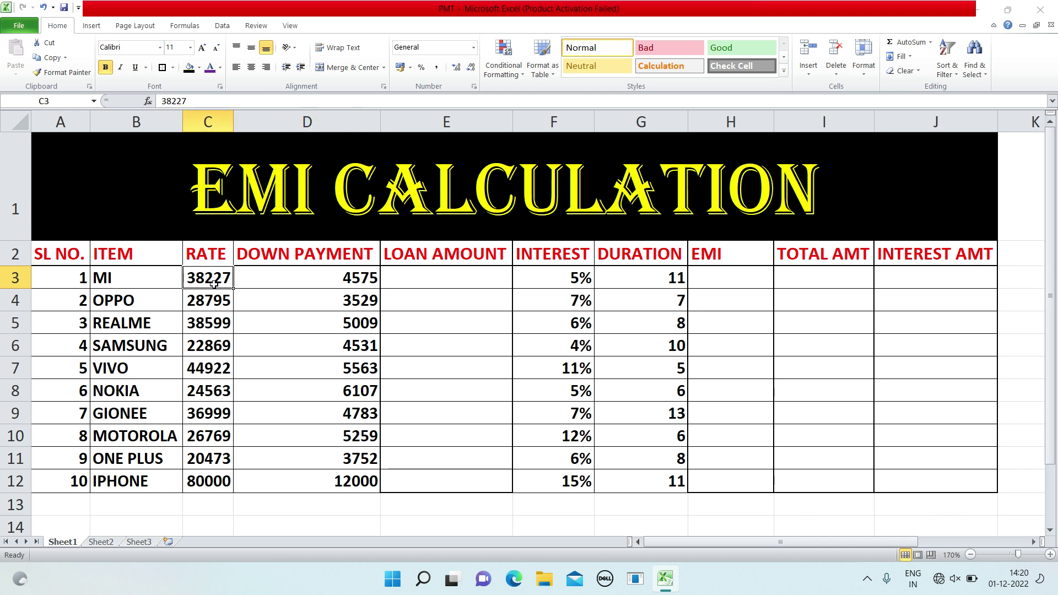
{"action": "left_click", "coordinate": [327, 278]}
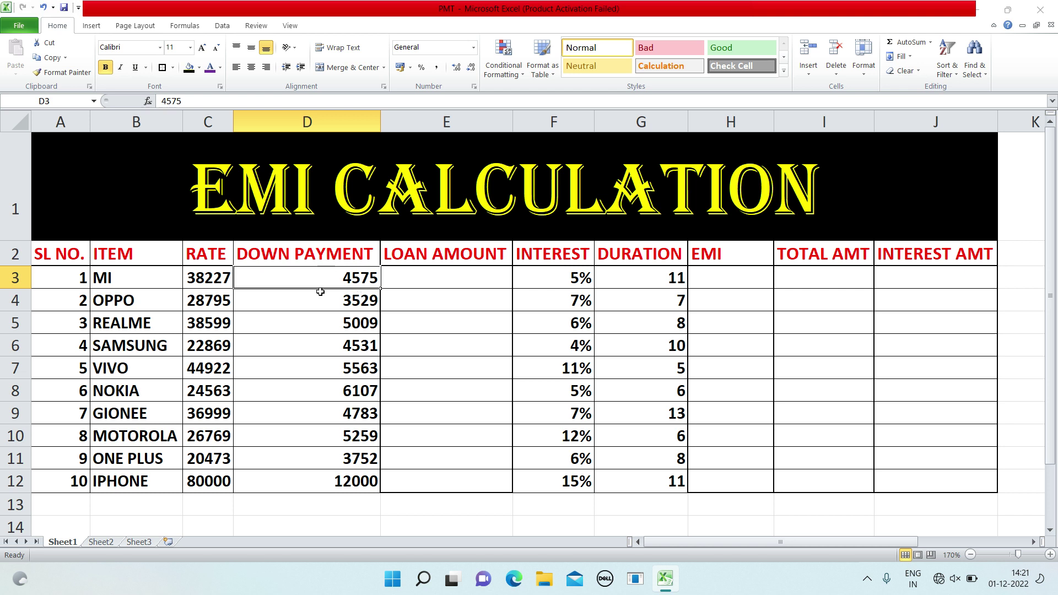
{"action": "left_click", "coordinate": [433, 278]}
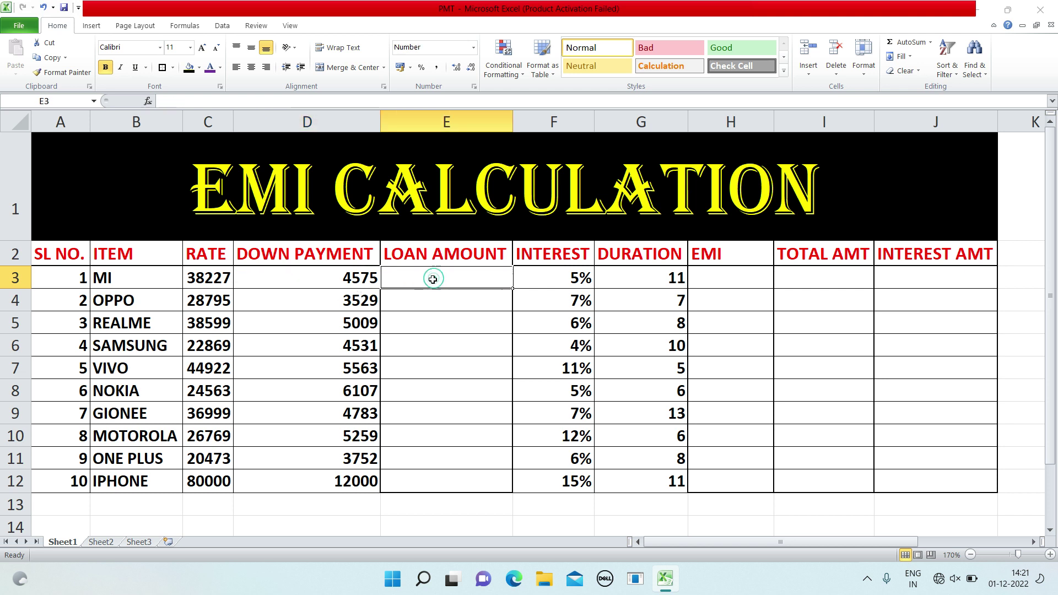
{"action": "left_click", "coordinate": [326, 278]}
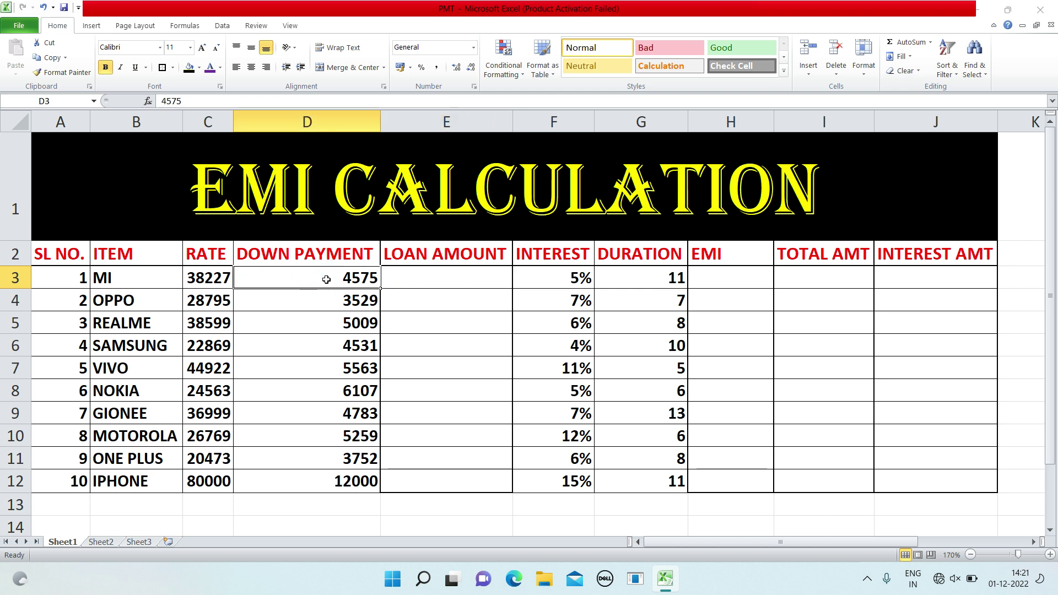
Check MI's 5% interest and duration 11, and clear the empty EMI-to-interest block
{"action": "left_click", "coordinate": [422, 278]}
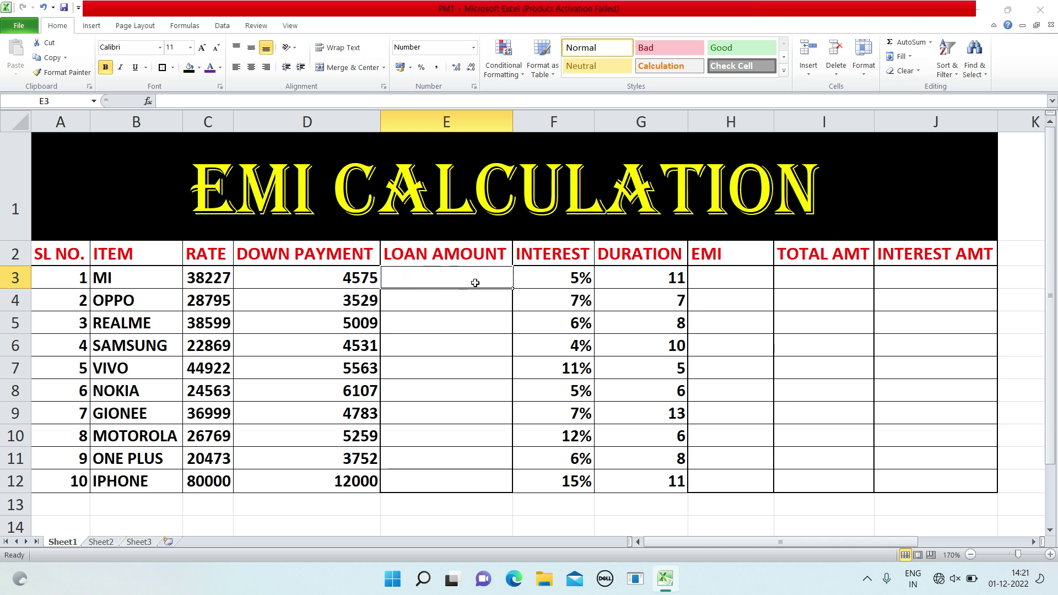
{"action": "left_click", "coordinate": [555, 284]}
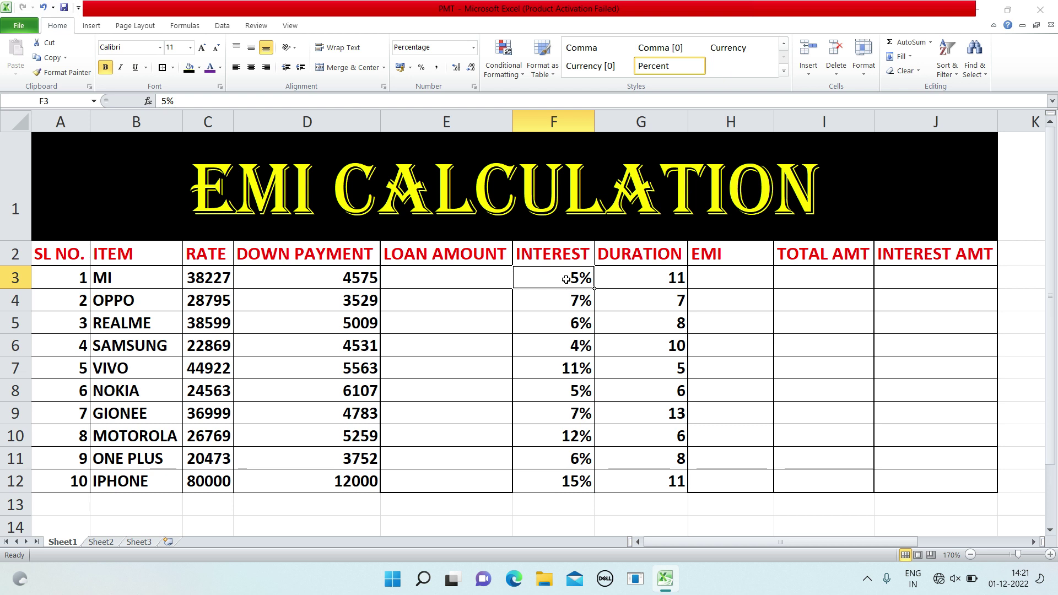
{"action": "left_click", "coordinate": [622, 281]}
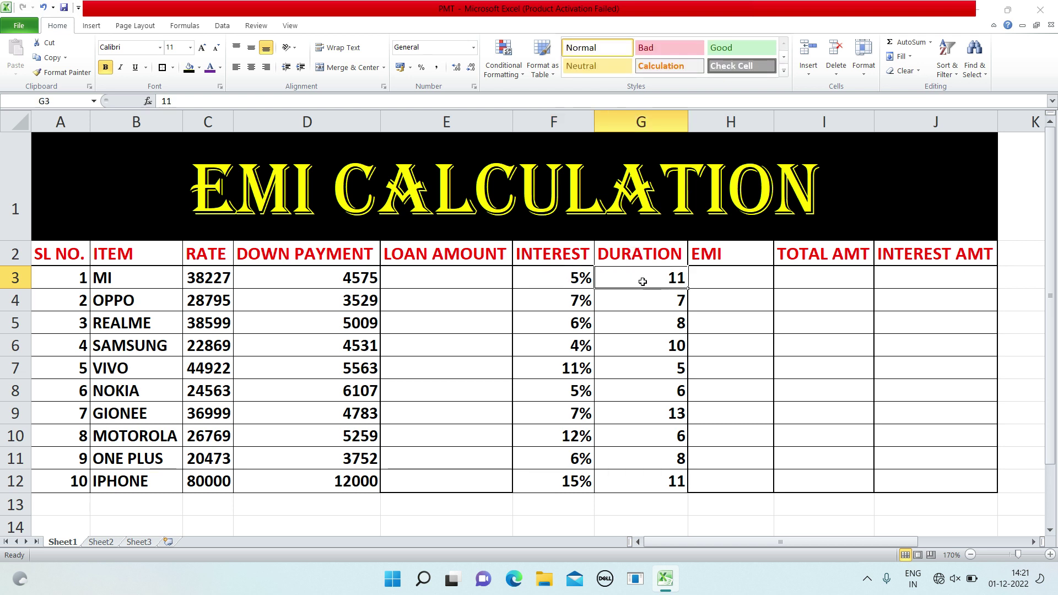
{"action": "left_click", "coordinate": [724, 272]}
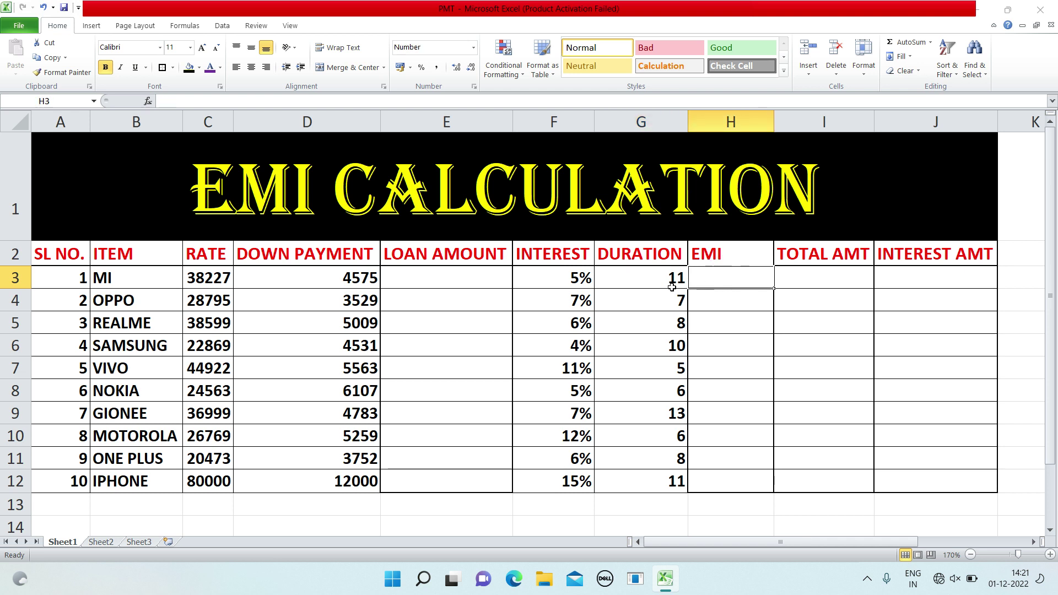
{"action": "left_click", "coordinate": [485, 282]}
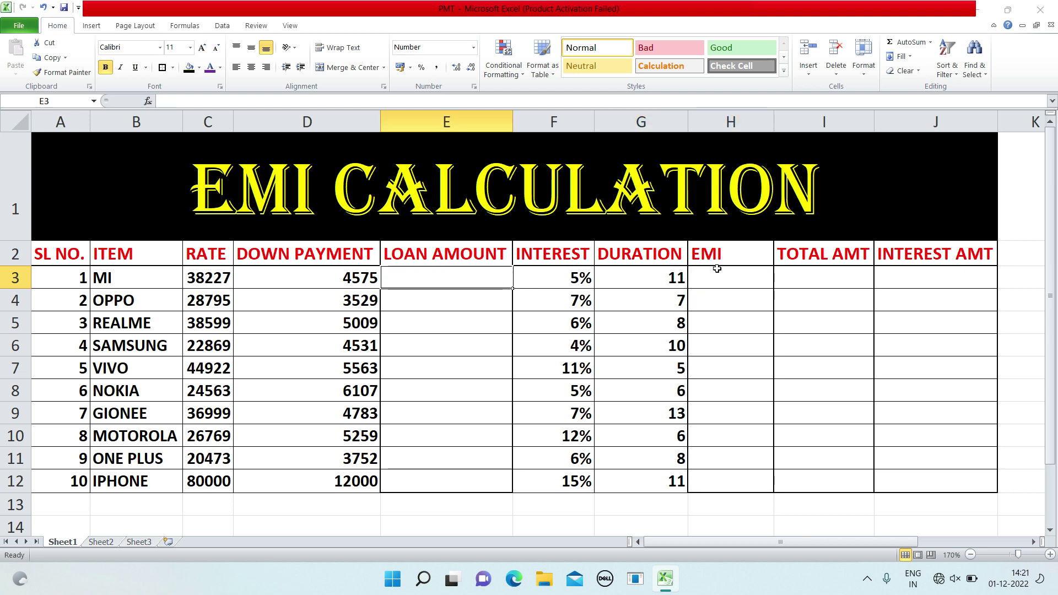
{"action": "mouse_move", "coordinate": [704, 279]}
{"action": "left_mouse_down"}
{"action": "mouse_move", "coordinate": [836, 350]}
{"action": "mouse_move", "coordinate": [933, 421]}
{"action": "left_mouse_up"}
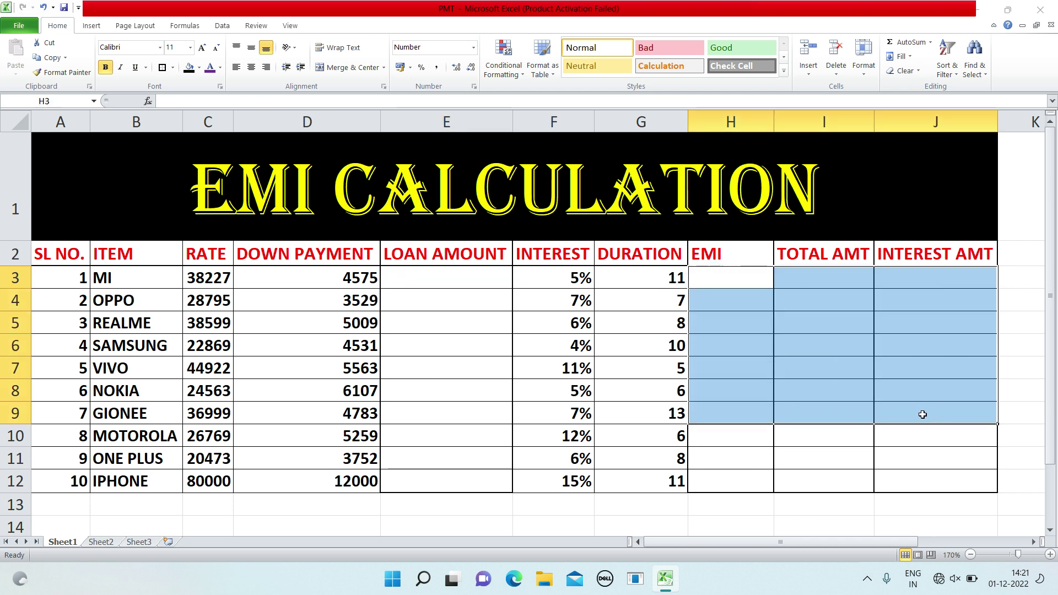
{"action": "left_click", "coordinate": [811, 388]}
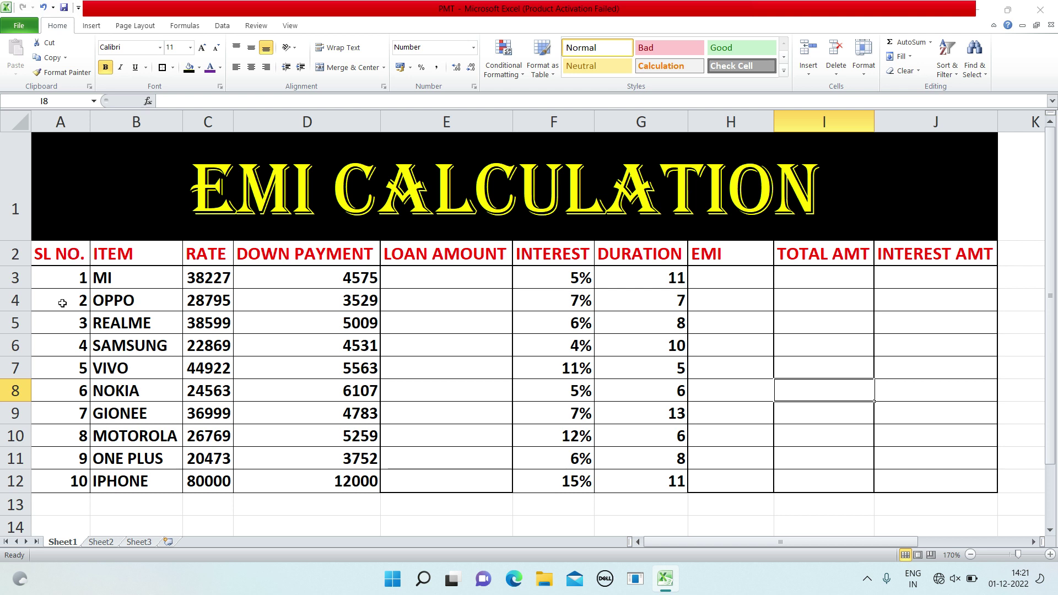
Enter =C3-D3 in E3 (38227 minus 4575), giving a loan amount of 33652
{"action": "left_click", "coordinate": [116, 282]}
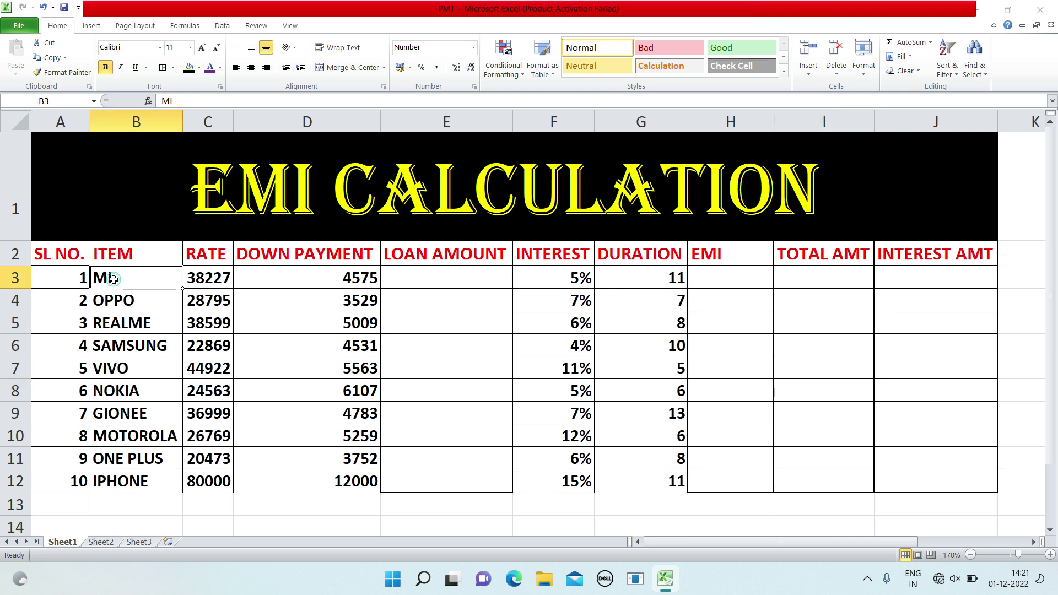
{"action": "left_click", "coordinate": [212, 279]}
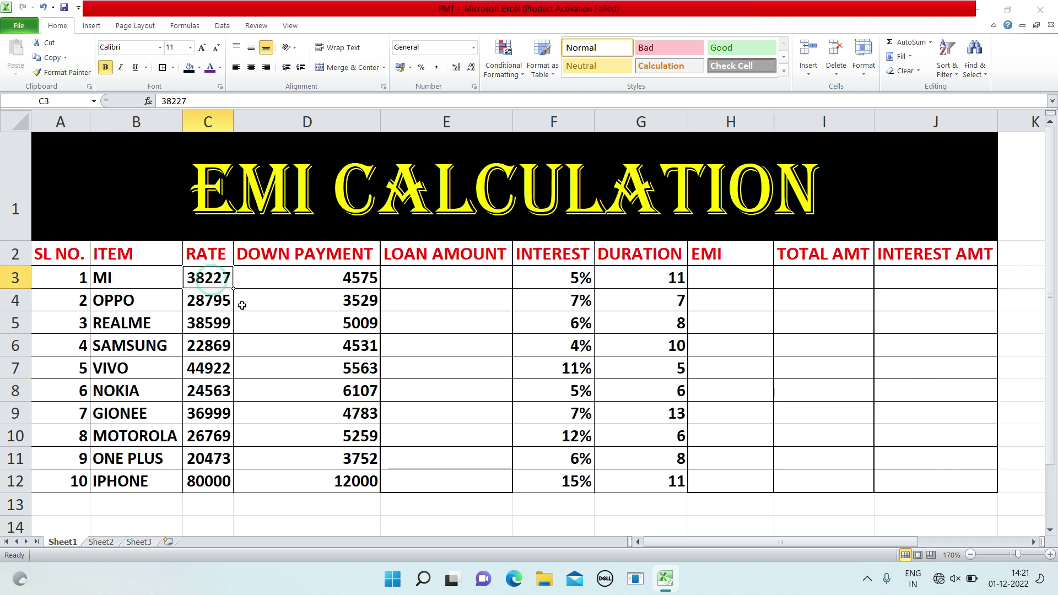
{"action": "left_click", "coordinate": [290, 279]}
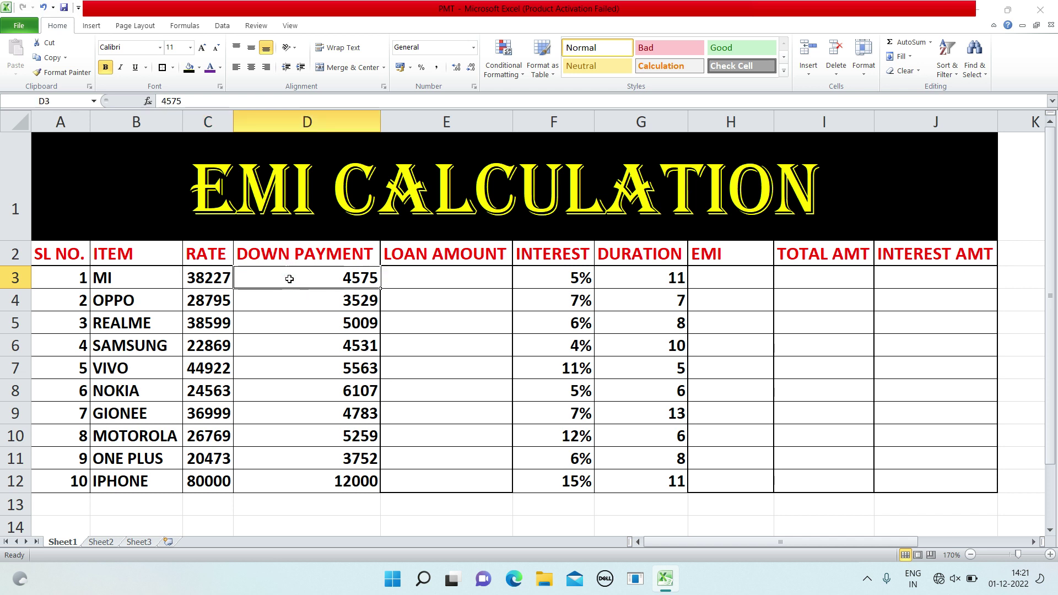
{"action": "left_click", "coordinate": [221, 283]}
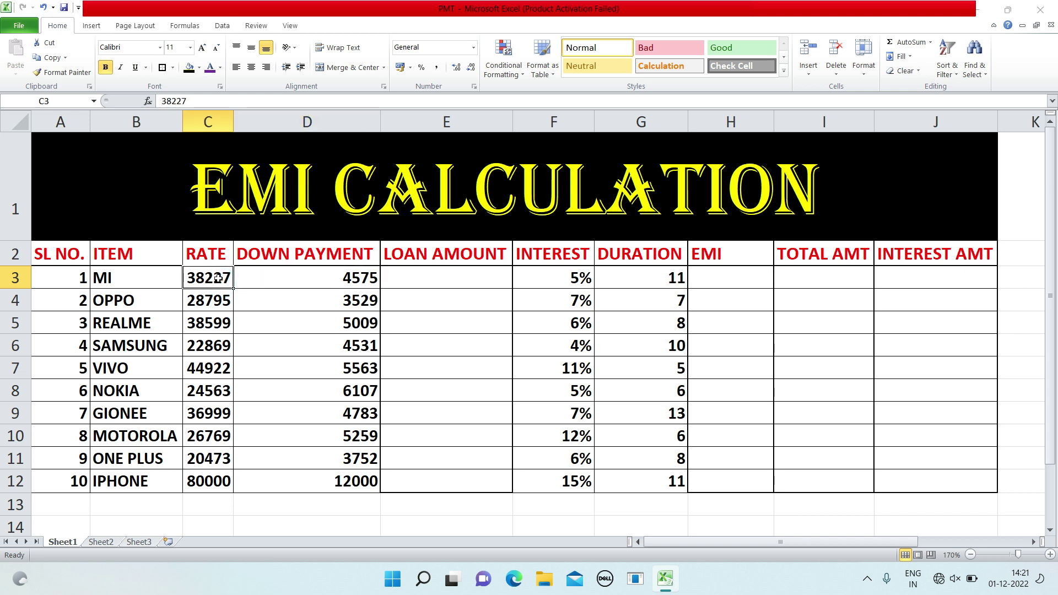
{"action": "left_click", "coordinate": [295, 278]}
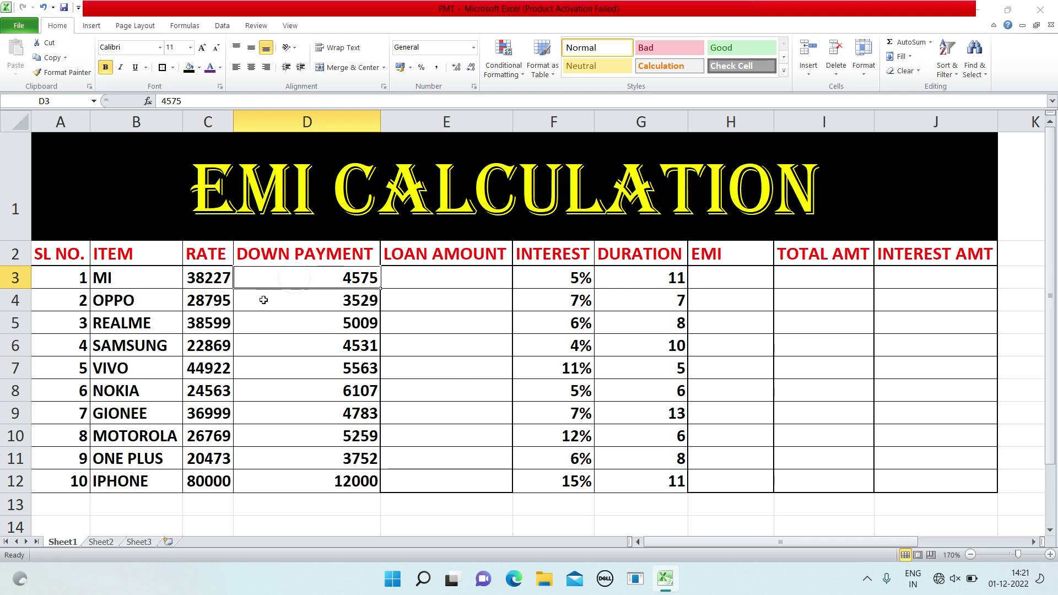
{"action": "left_click", "coordinate": [429, 283]}
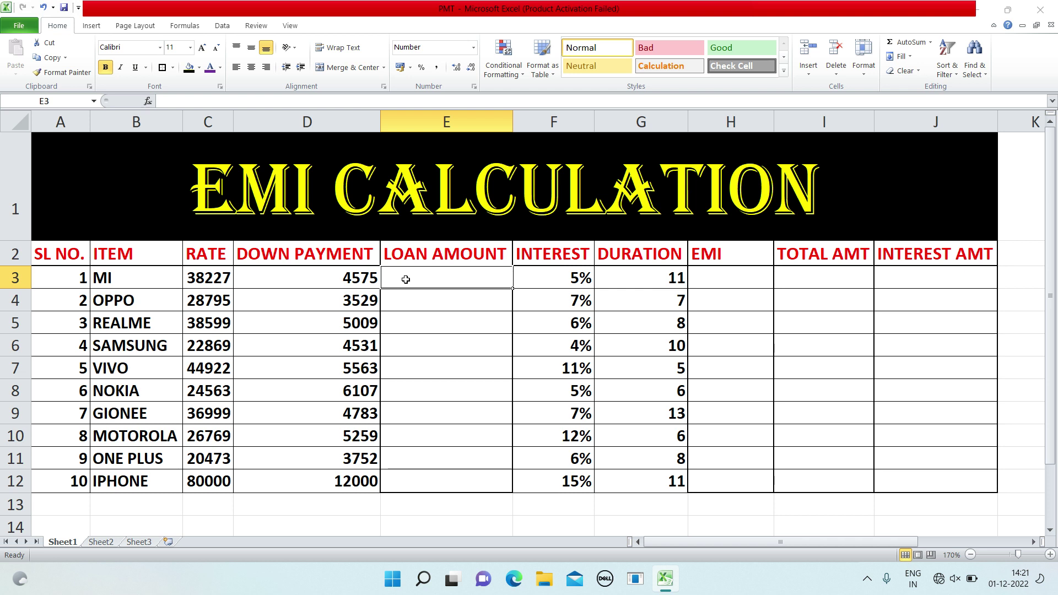
{"action": "type", "text": "="}
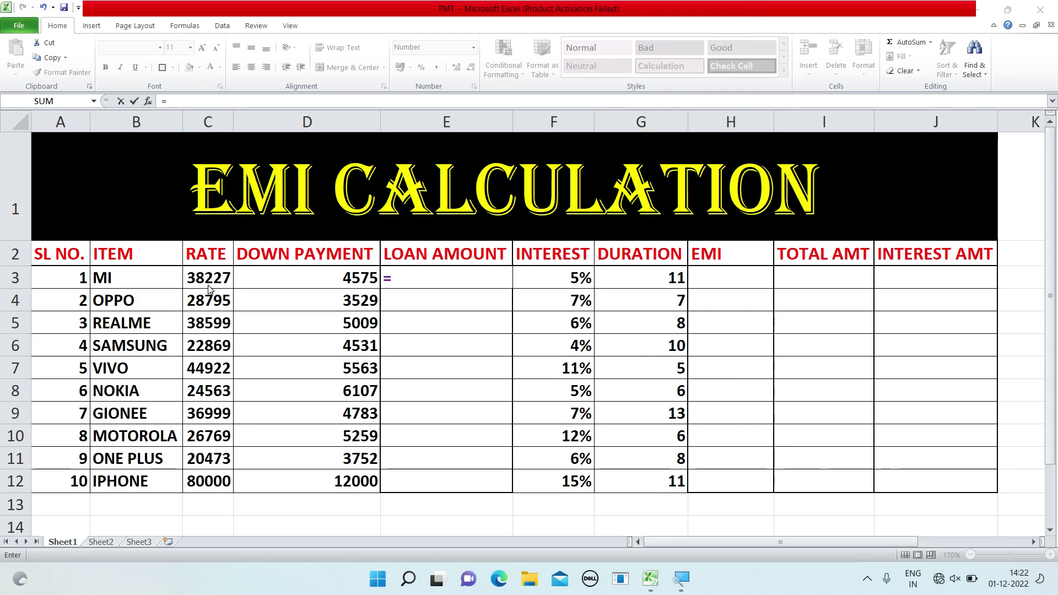
{"action": "left_click", "coordinate": [215, 278]}
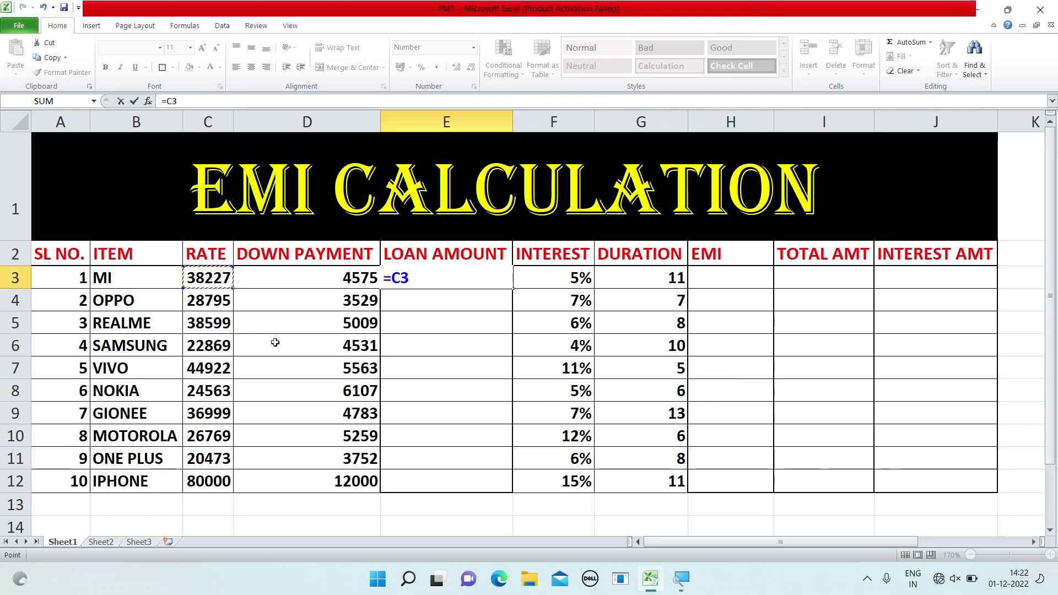
{"action": "type", "text": "-"}
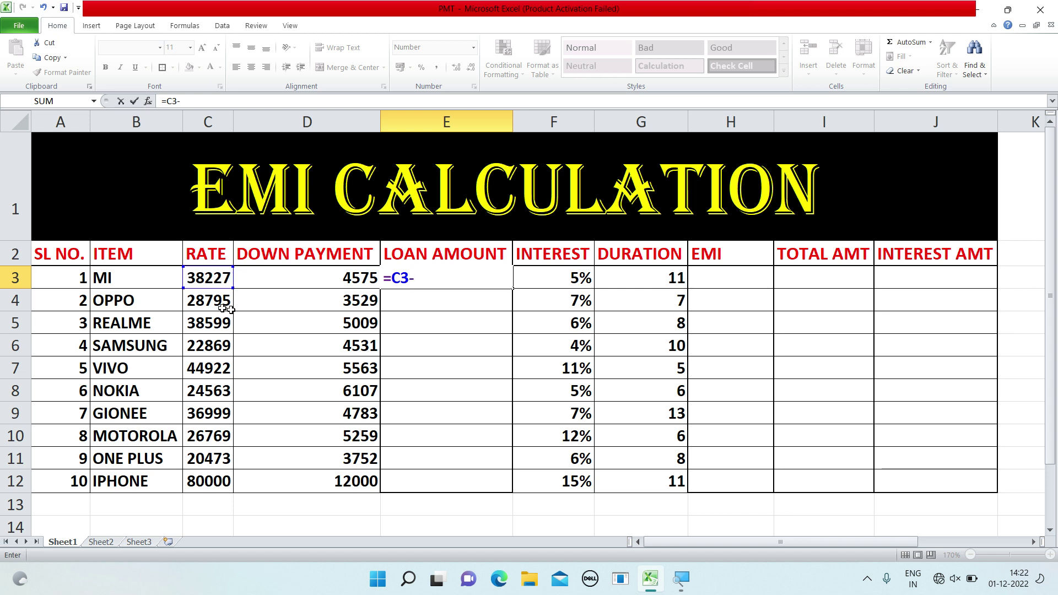
{"action": "left_click", "coordinate": [276, 276]}
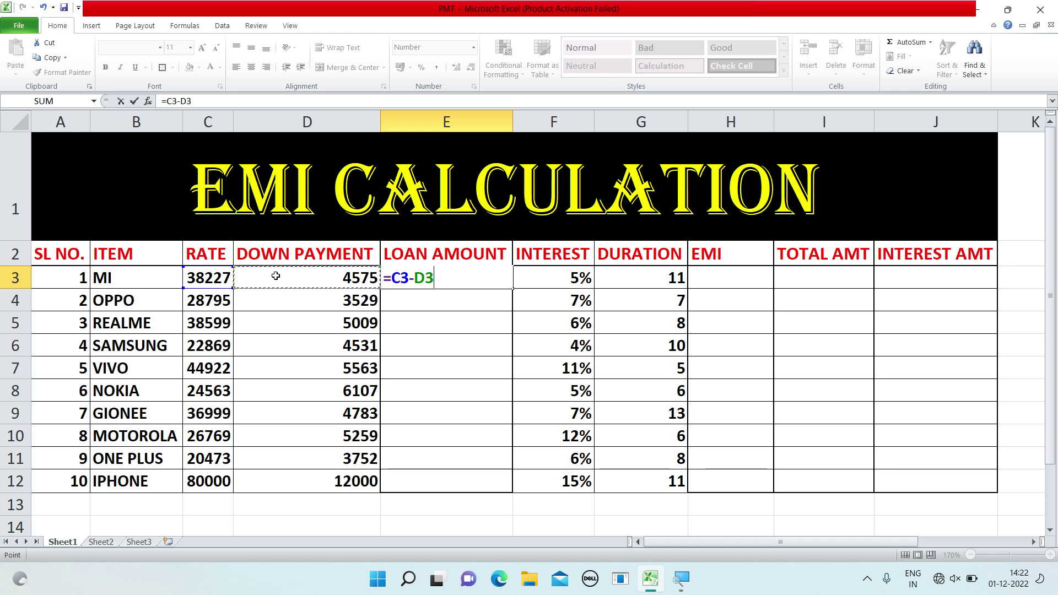
{"action": "key", "text": "Return"}
{"action": "left_click", "coordinate": [456, 272]}
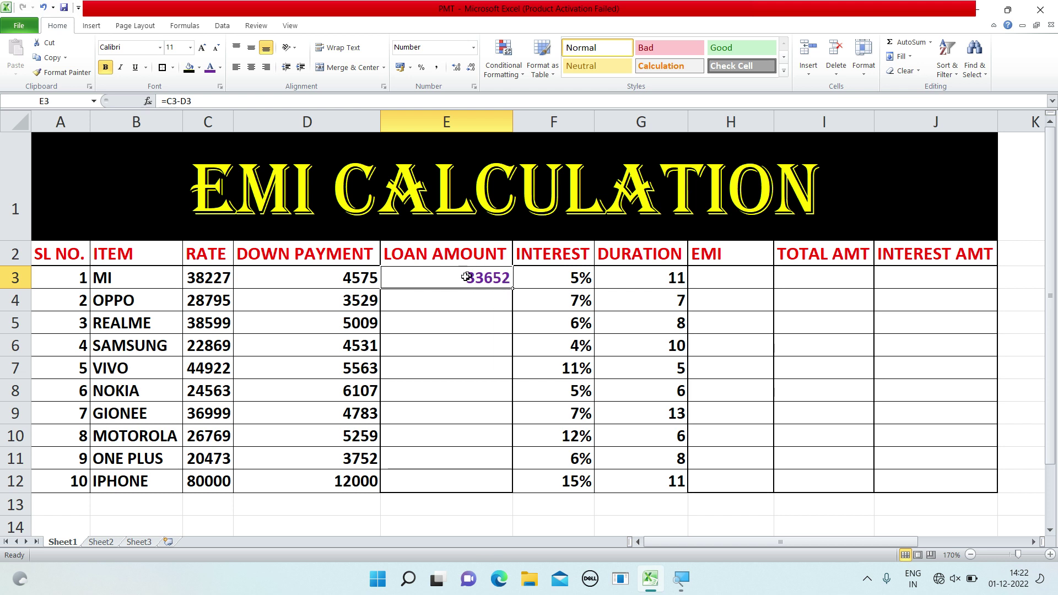
Review MI's down payment, loan amount, interest rate and duration before selecting EMI cell H3
{"action": "left_click", "coordinate": [330, 275]}
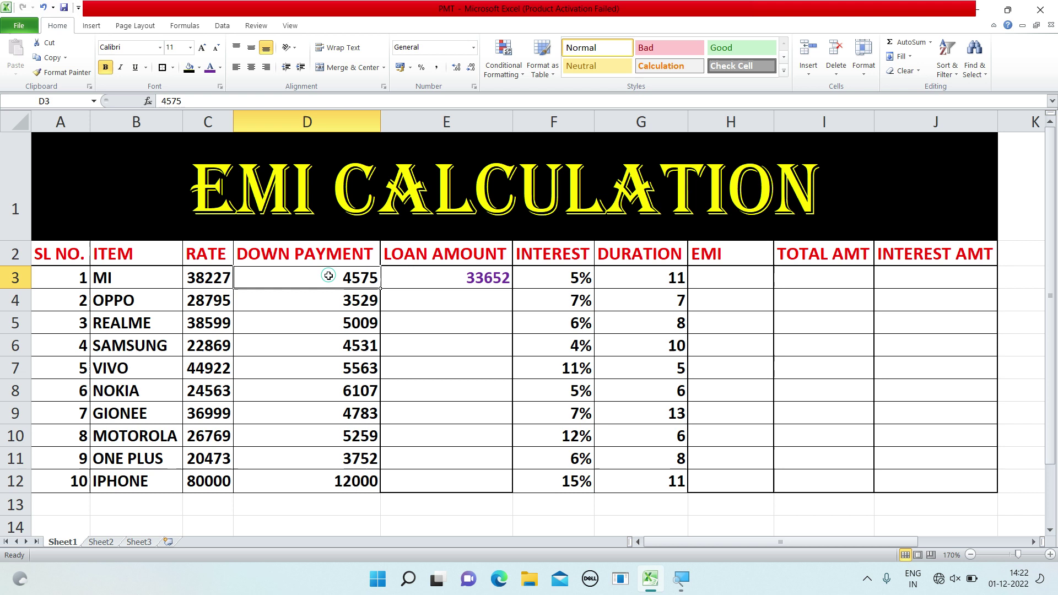
{"action": "left_click", "coordinate": [439, 272]}
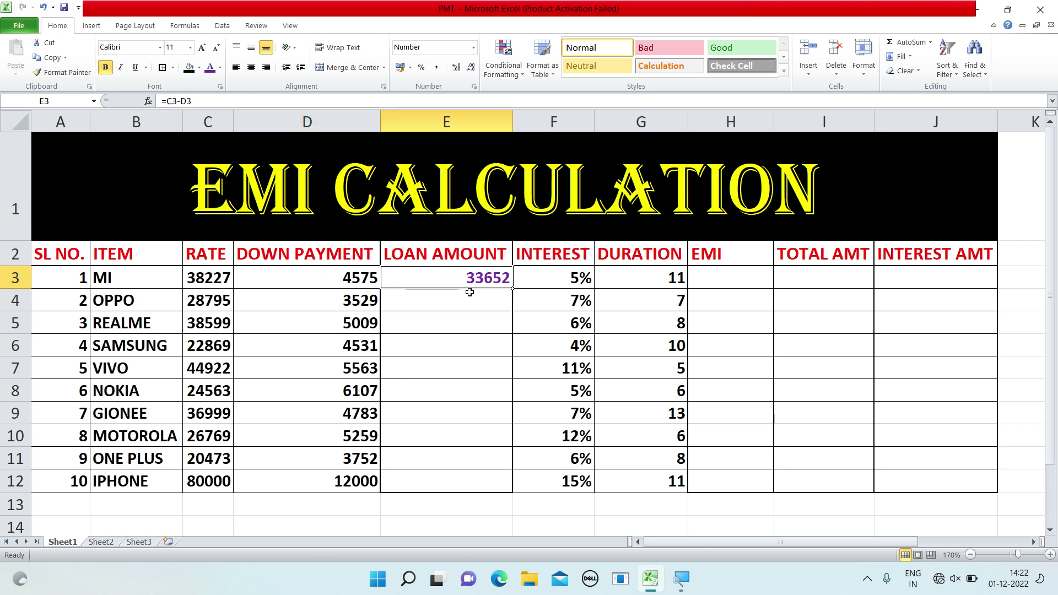
{"action": "left_click", "coordinate": [559, 274]}
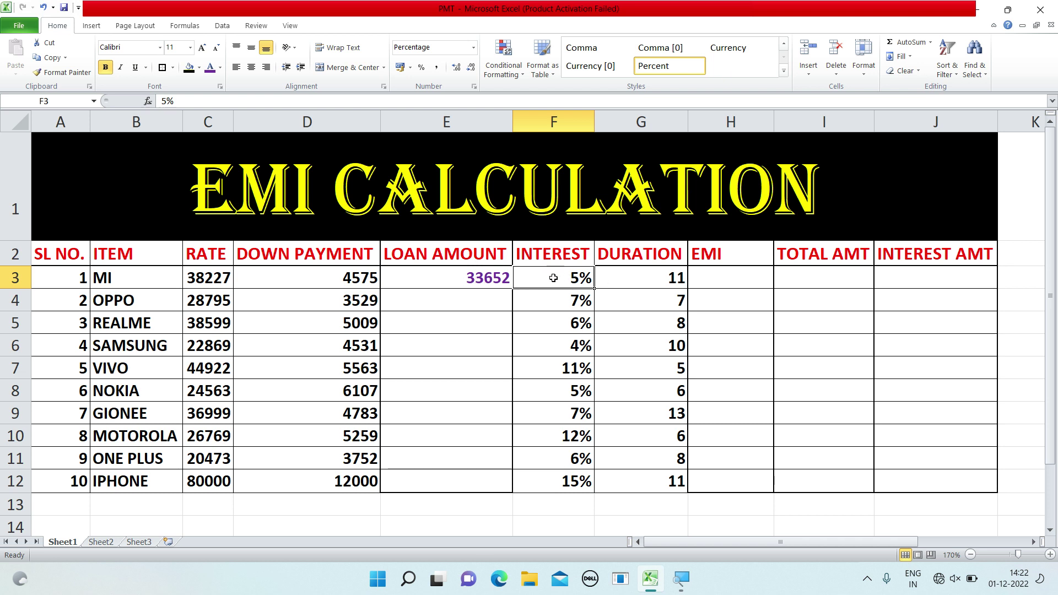
{"action": "left_click", "coordinate": [625, 272]}
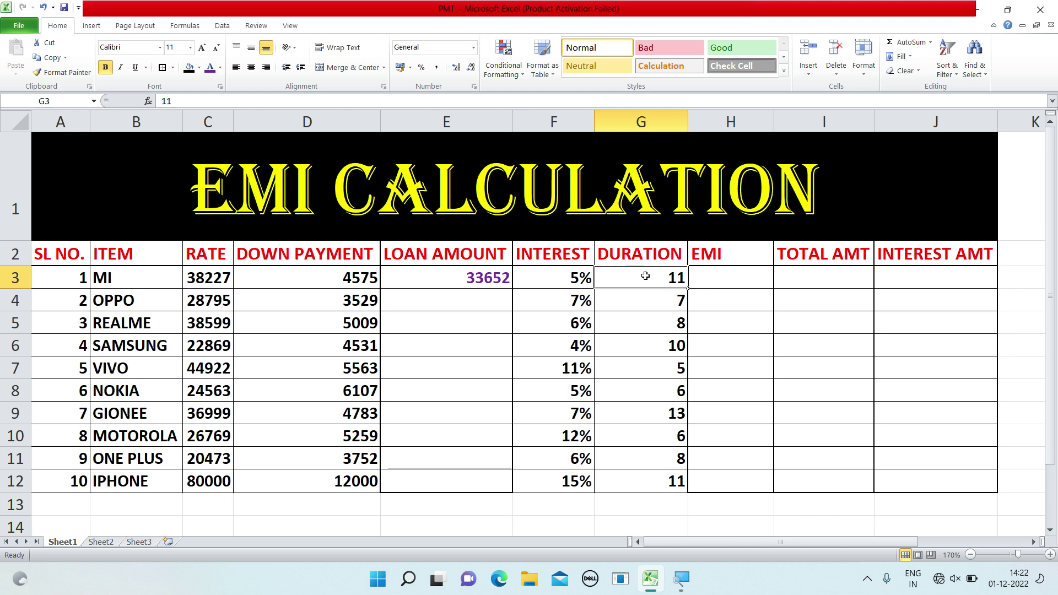
{"action": "left_click", "coordinate": [459, 278]}
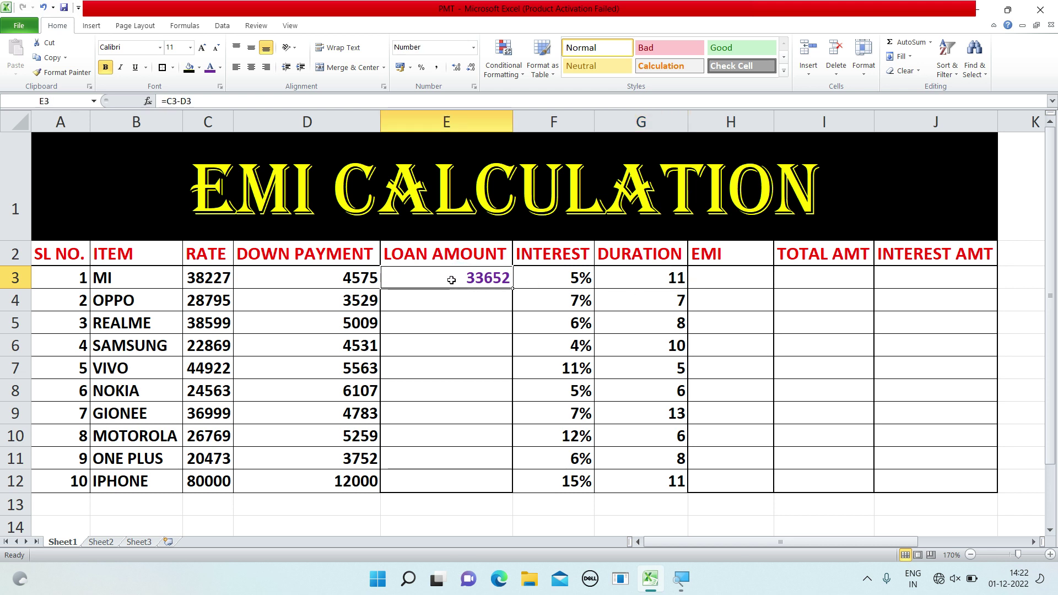
{"action": "left_click", "coordinate": [552, 277]}
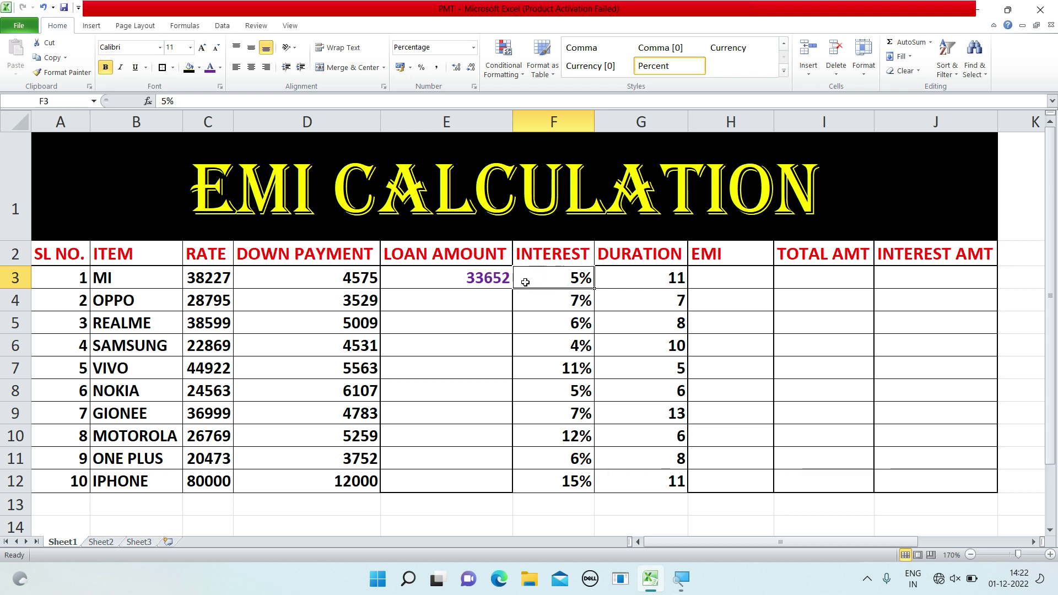
{"action": "left_click", "coordinate": [710, 277]}
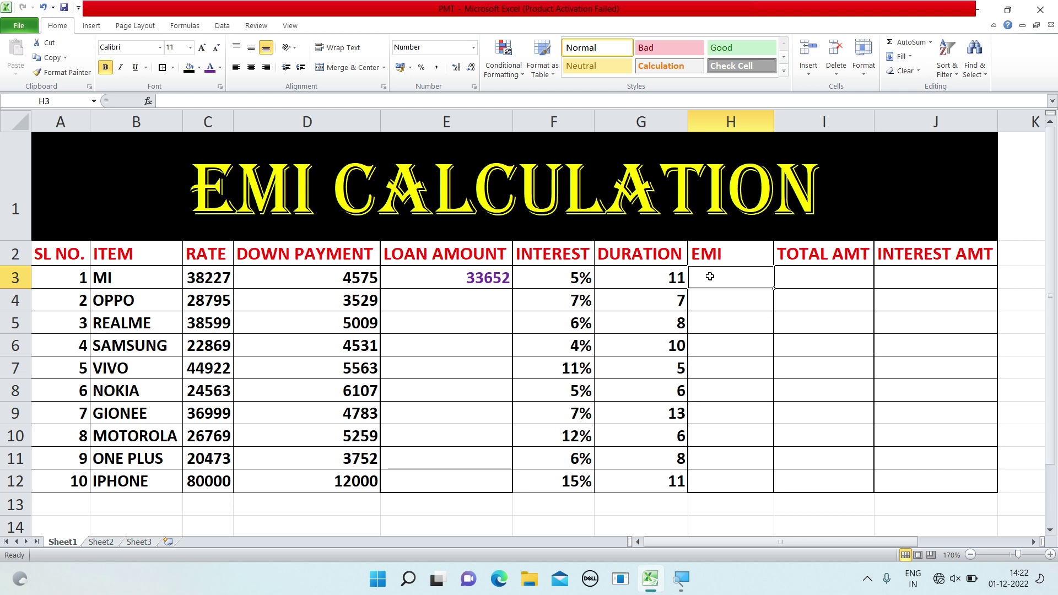
{"action": "left_click", "coordinate": [494, 279]}
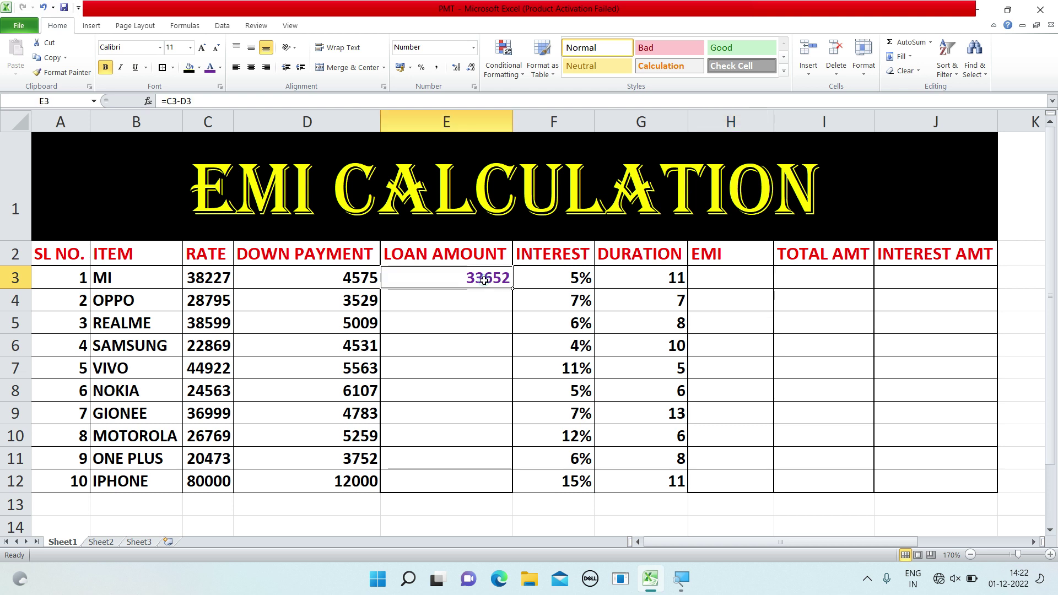
{"action": "left_click", "coordinate": [726, 286]}
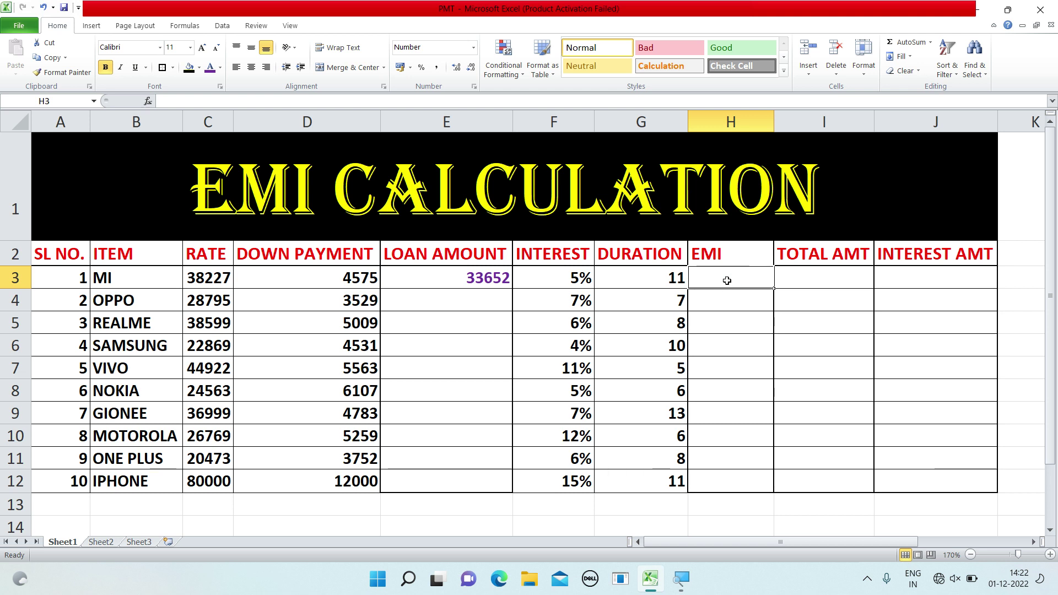
Enter =PMT(F3/12,G3,E3) in H3, giving MI an EMI of -3136
{"action": "type", "text": "=P"}
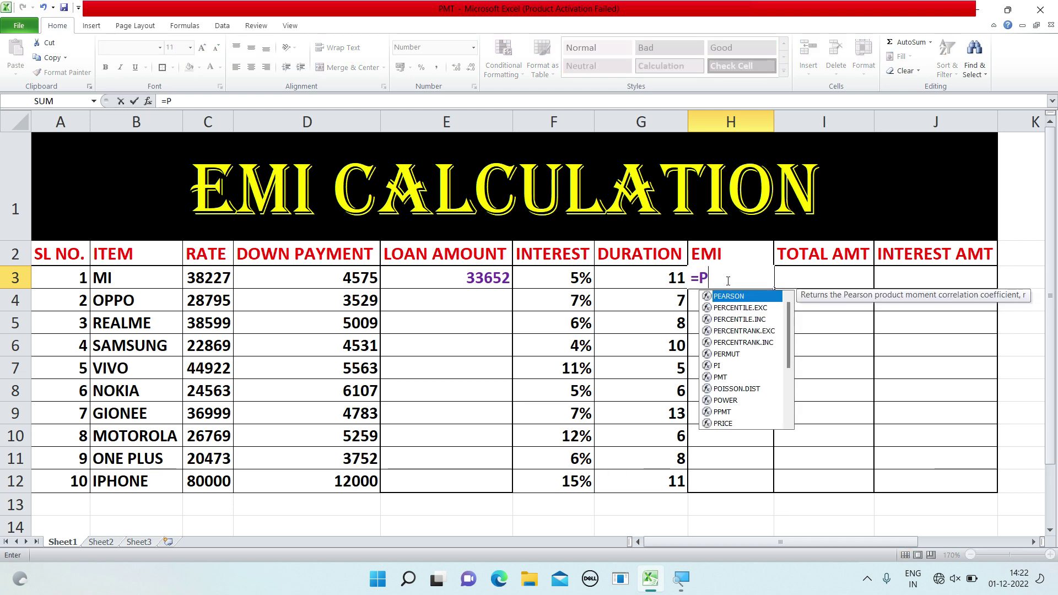
{"action": "type", "text": "MT"}
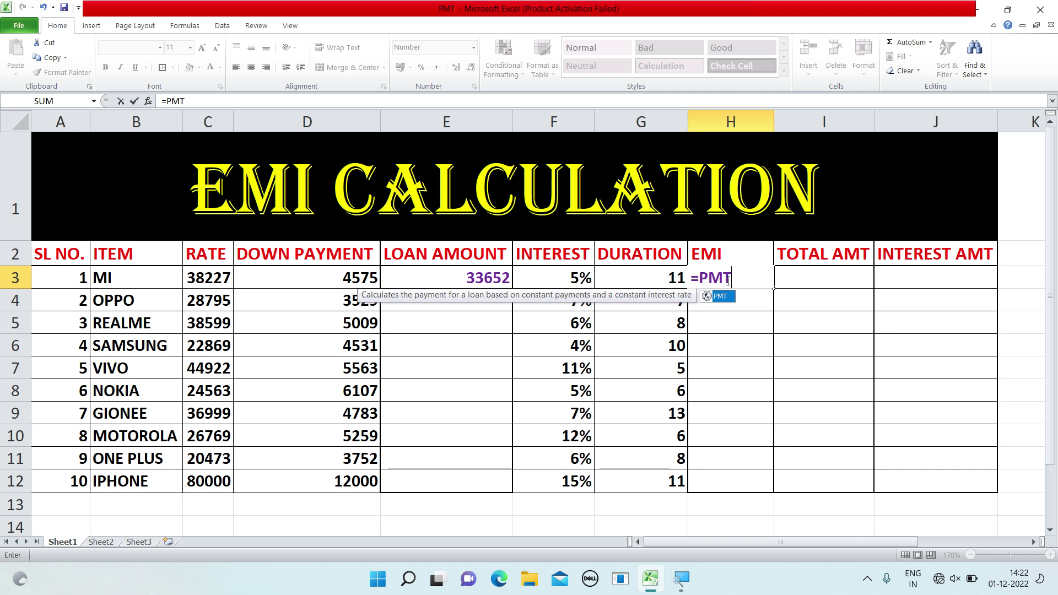
{"action": "type", "text": "("}
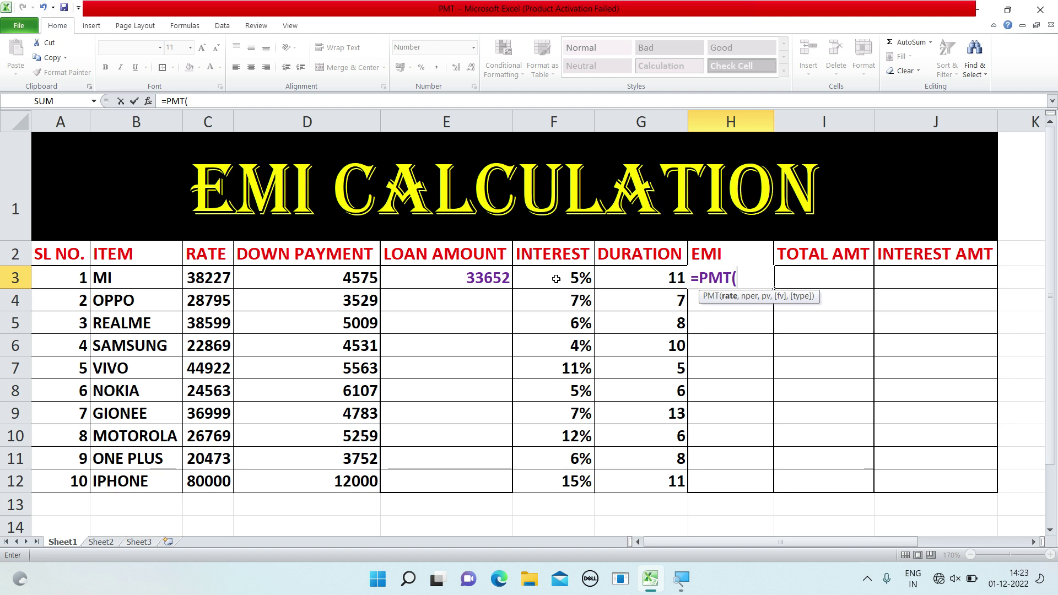
{"action": "left_click", "coordinate": [559, 279]}
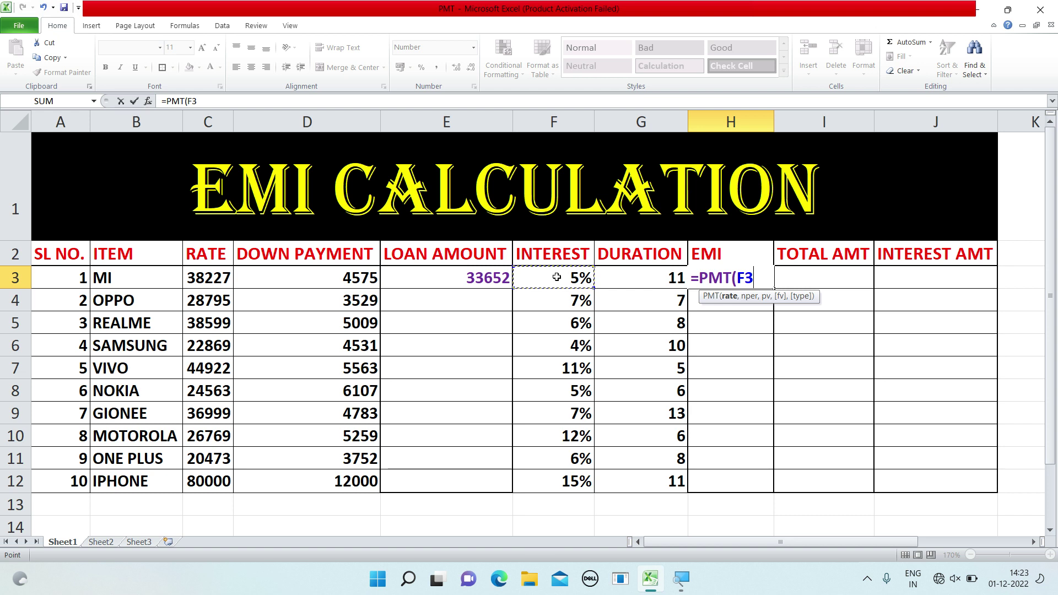
{"action": "type", "text": ","}
{"action": "key", "text": "BackSpace"}
{"action": "type", "text": "/12"}
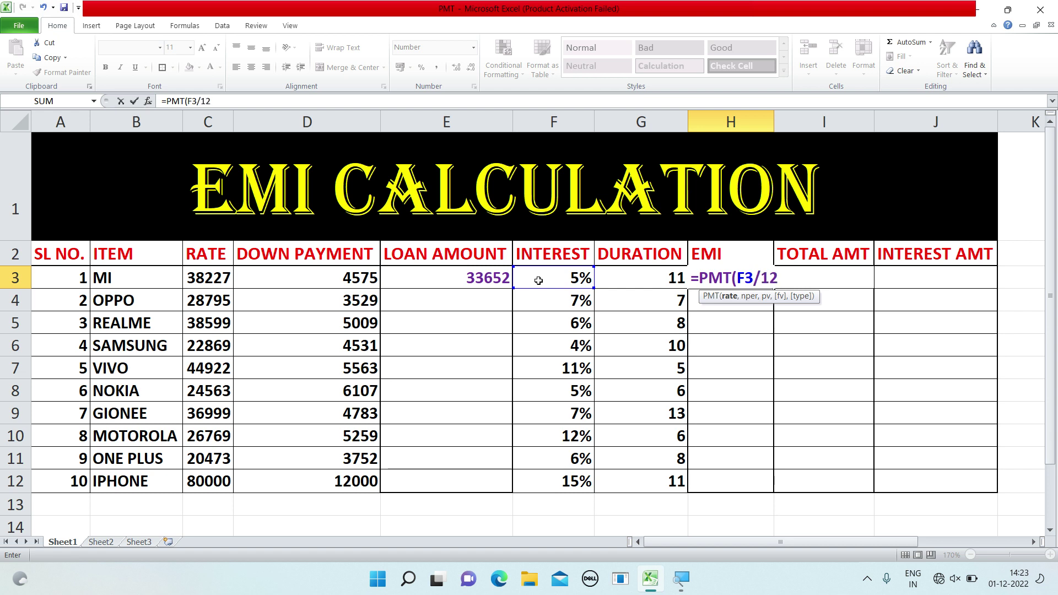
{"action": "type", "text": ","}
{"action": "left_click", "coordinate": [636, 280]}
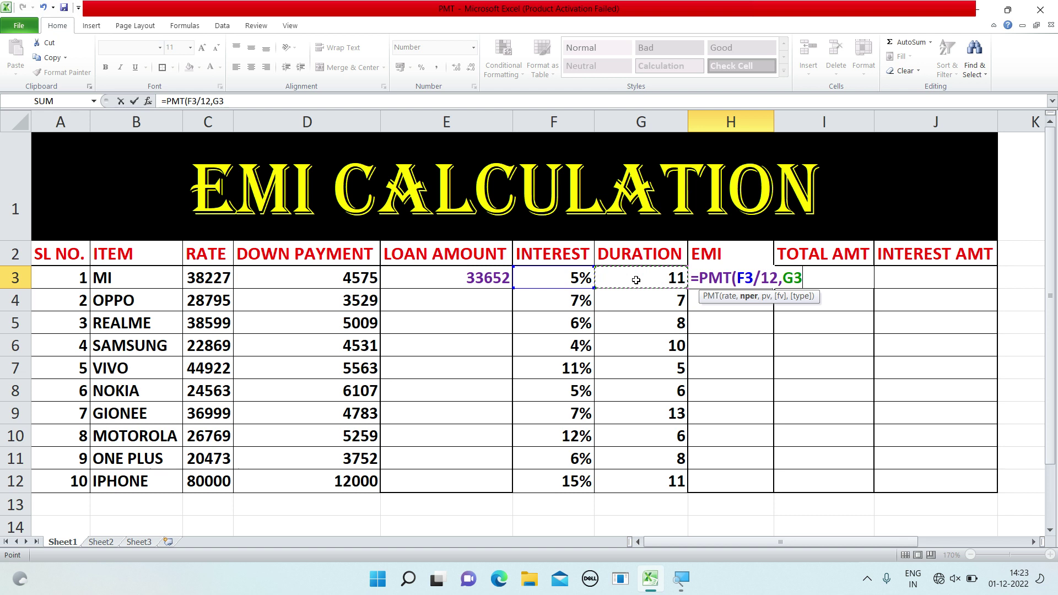
{"action": "type", "text": ","}
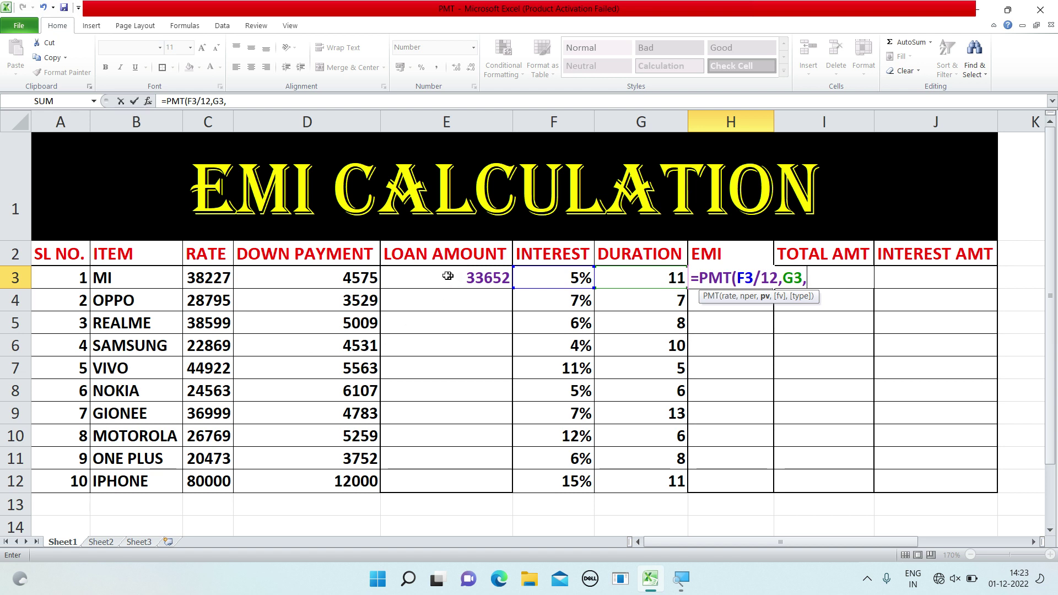
{"action": "left_click", "coordinate": [430, 282]}
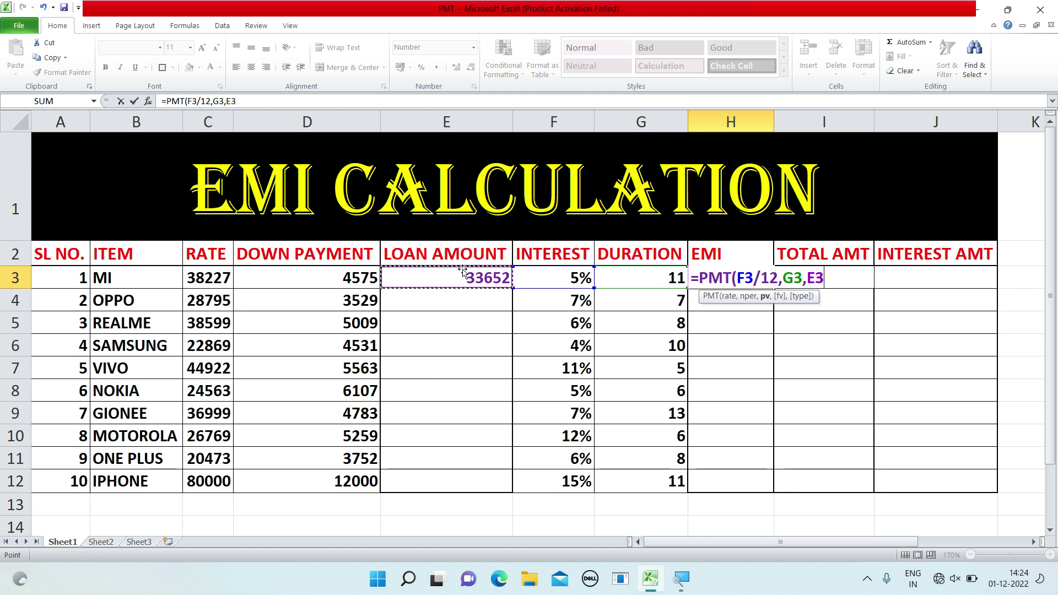
{"action": "type", "text": ")"}
{"action": "key", "text": "Return"}
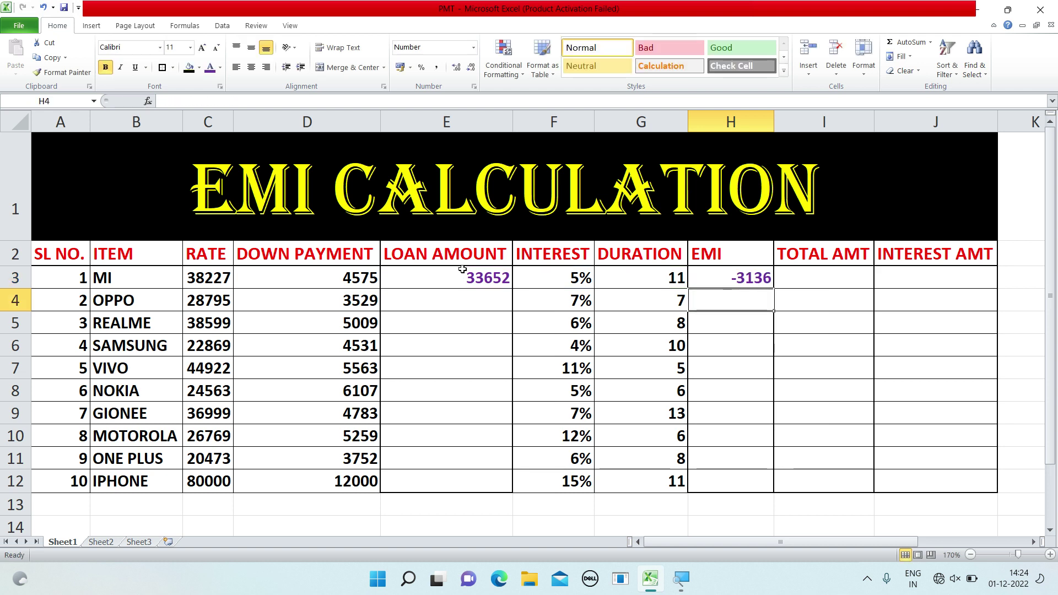
Edit H3 to =PMT(F3/12,G3,-E3) so MI's EMI shows a positive 3136
{"action": "left_click", "coordinate": [727, 281]}
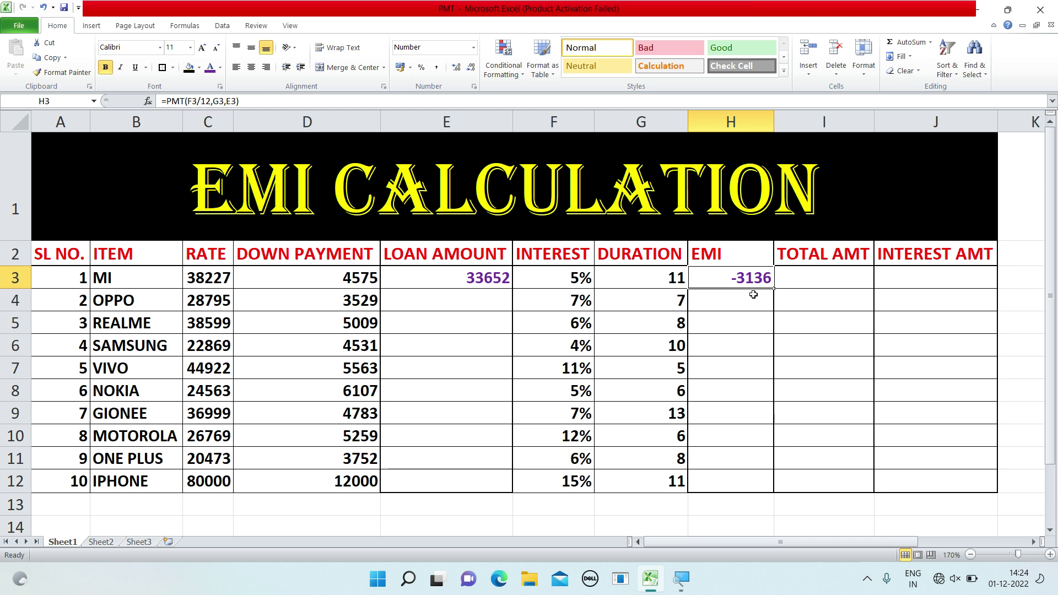
{"action": "left_click", "coordinate": [441, 282]}
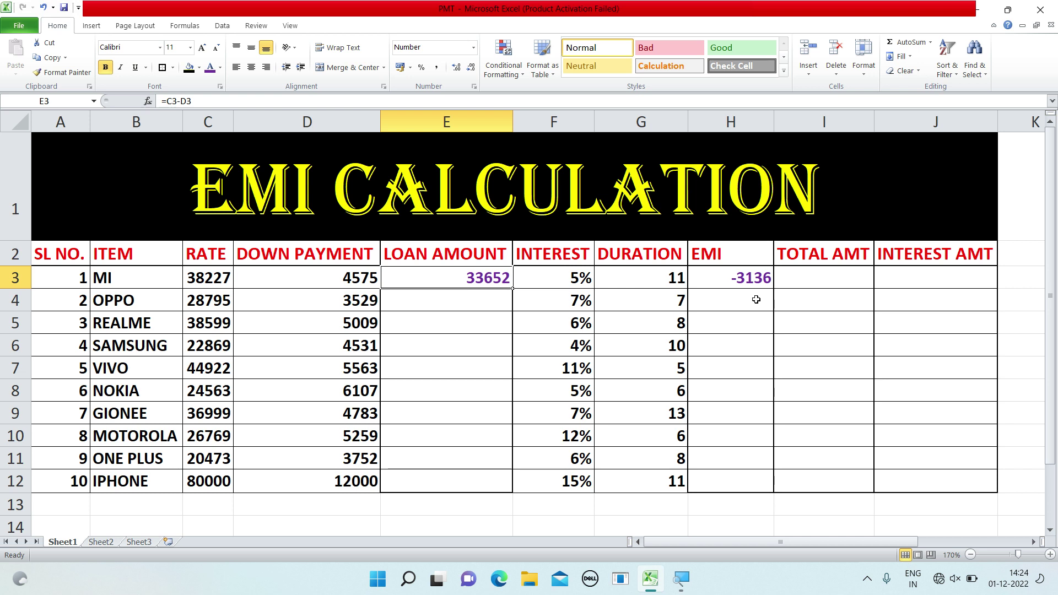
{"action": "left_click", "coordinate": [711, 281]}
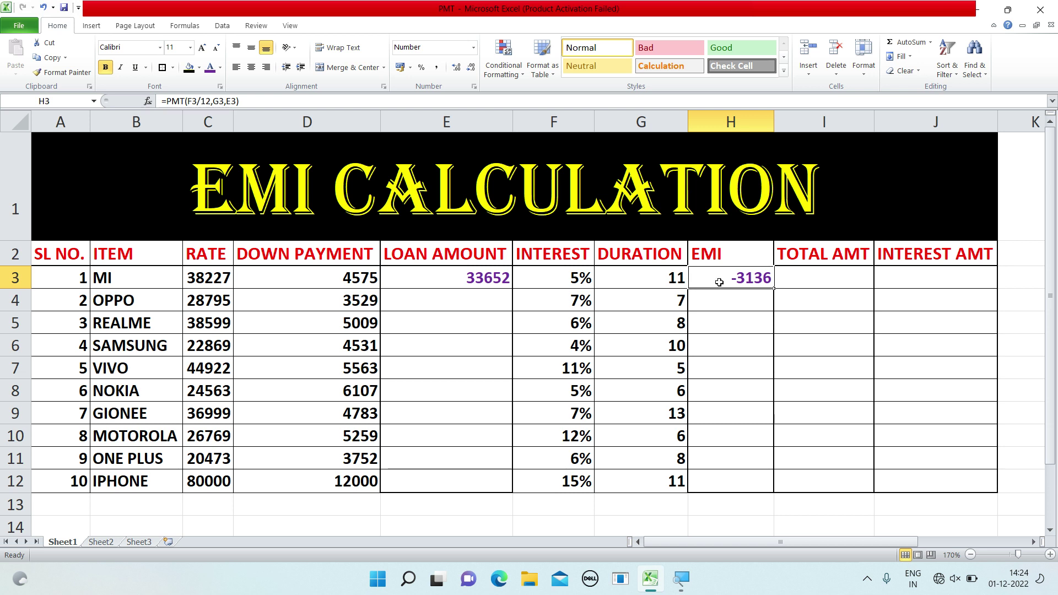
{"action": "double_click", "coordinate": [719, 281]}
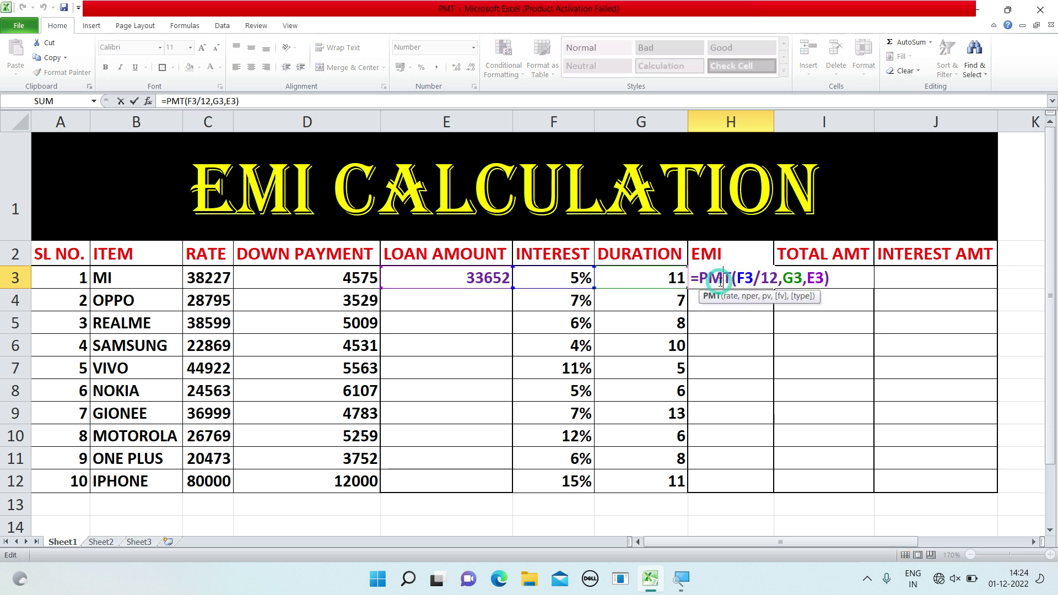
{"action": "left_click", "coordinate": [806, 279]}
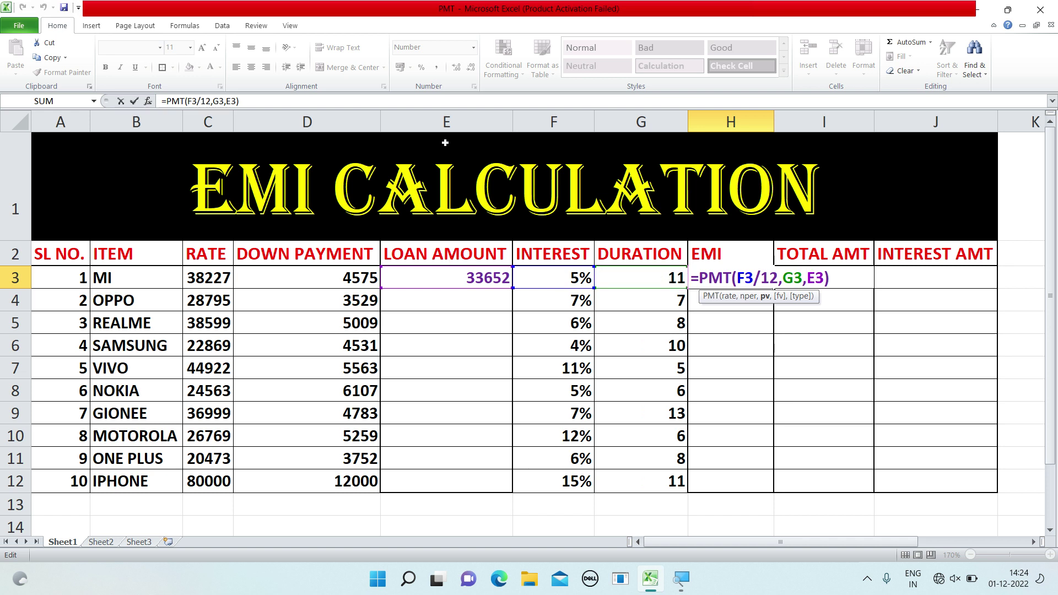
{"action": "type", "text": "-"}
{"action": "key", "text": "Return"}
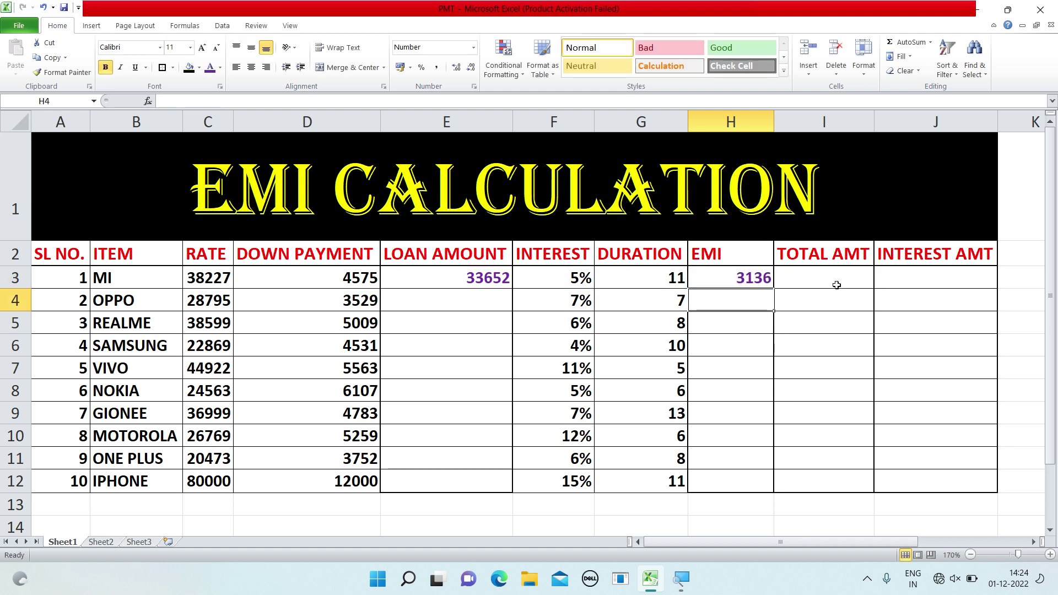
{"action": "left_click", "coordinate": [717, 271]}
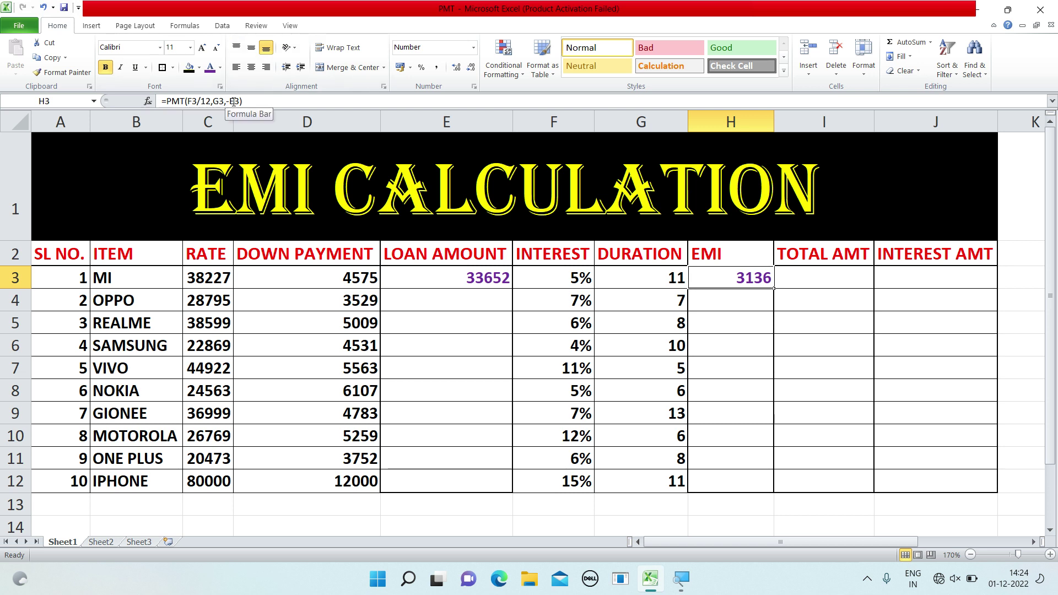
Enter =H3*G3 in I3 so MI's total amount reads 34499, then review it
{"action": "left_click", "coordinate": [807, 277]}
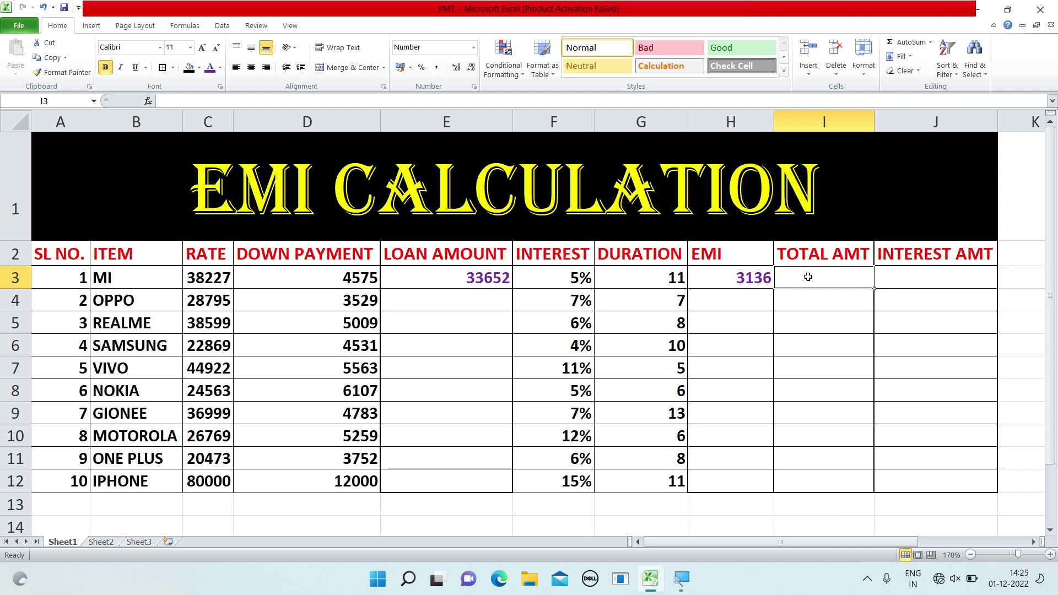
{"action": "type", "text": "="}
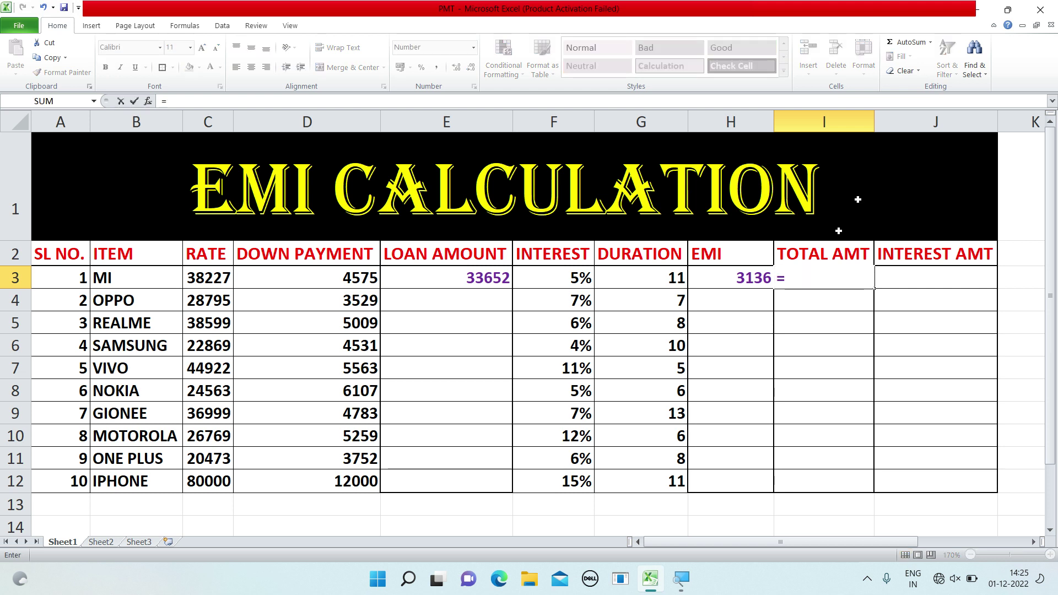
{"action": "left_click", "coordinate": [722, 278]}
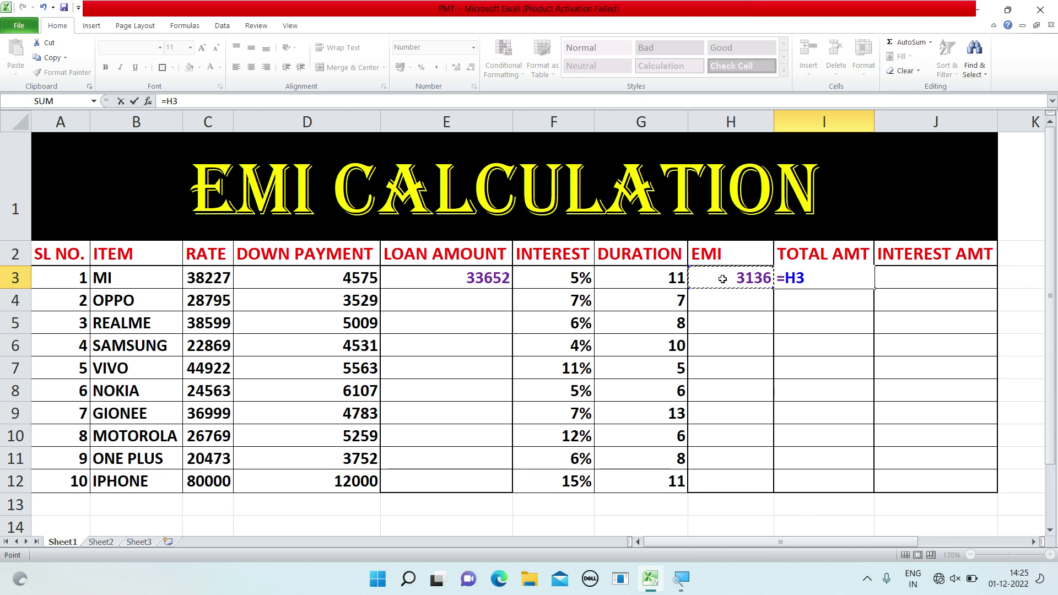
{"action": "type", "text": "*"}
{"action": "left_click", "coordinate": [642, 278]}
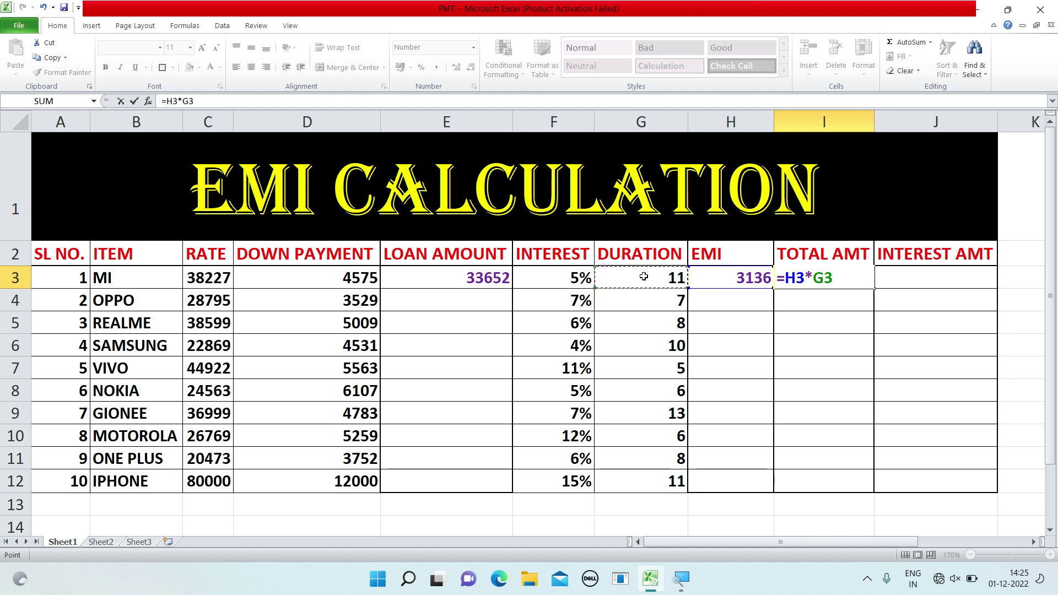
{"action": "key", "text": "Return"}
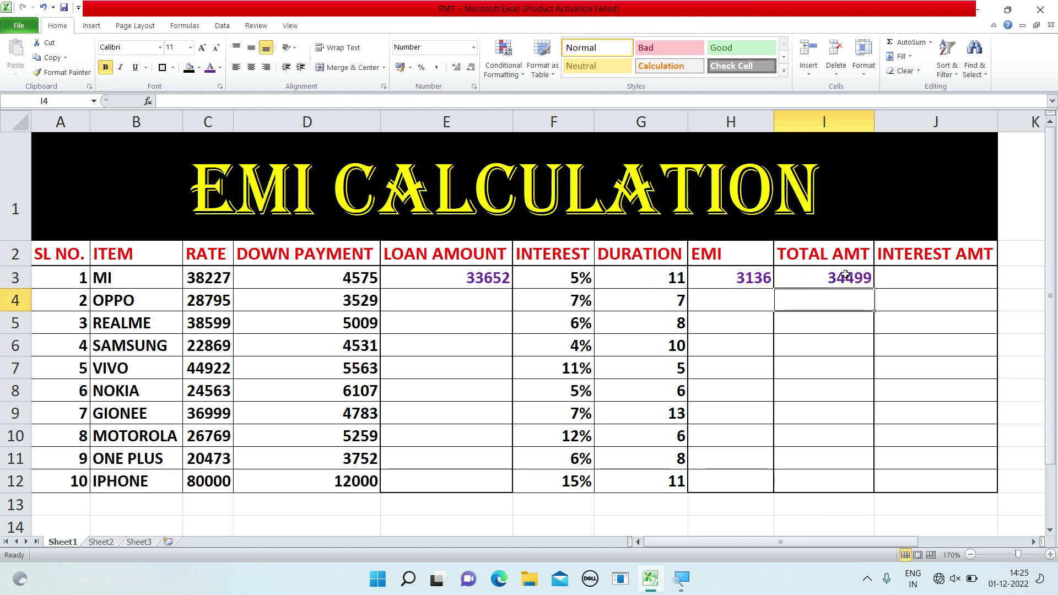
{"action": "left_click", "coordinate": [824, 278]}
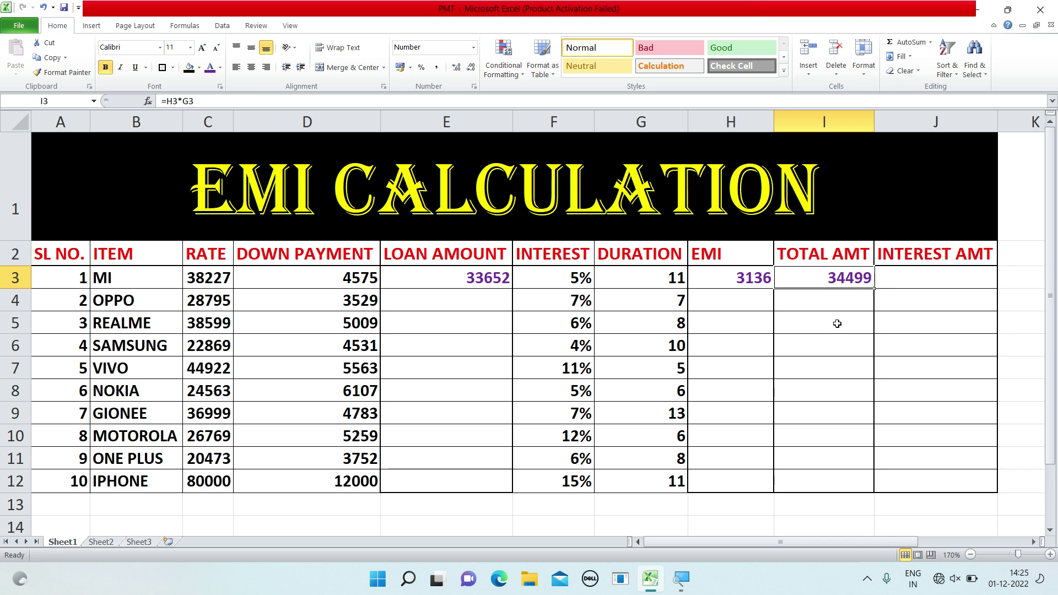
{"action": "left_click", "coordinate": [722, 278]}
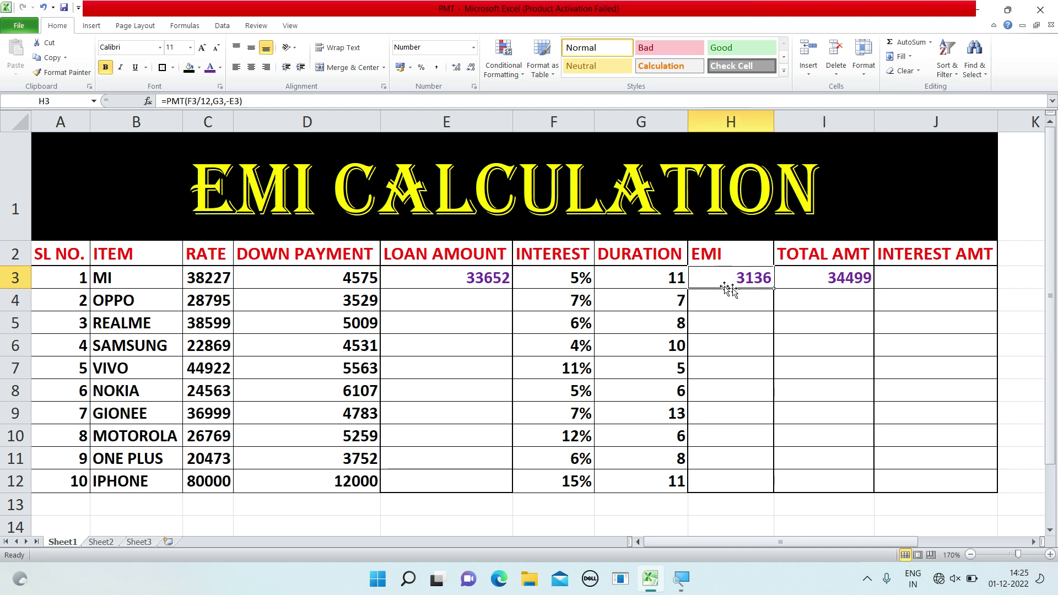
{"action": "left_click", "coordinate": [812, 273]}
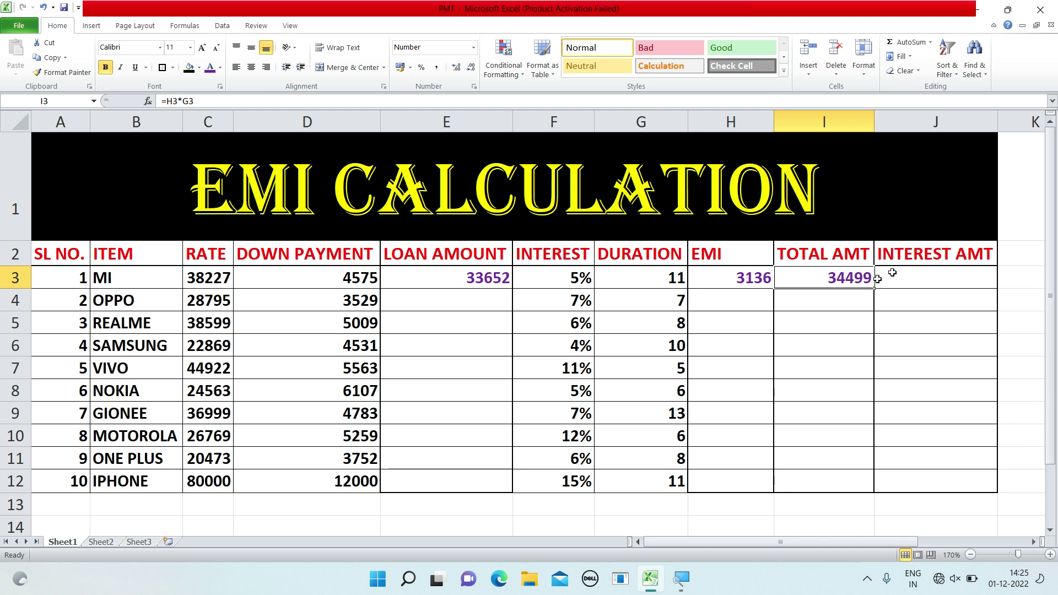
{"action": "left_click", "coordinate": [914, 275]}
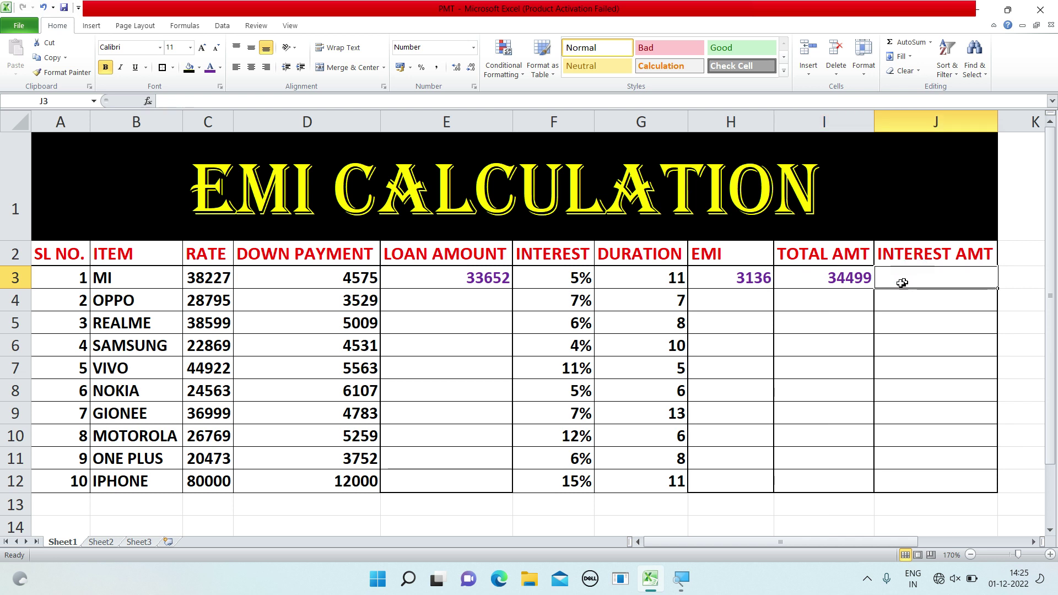
Enter =I3-E3 in J3, giving MI an interest amount of 847.13
{"action": "left_click", "coordinate": [438, 281]}
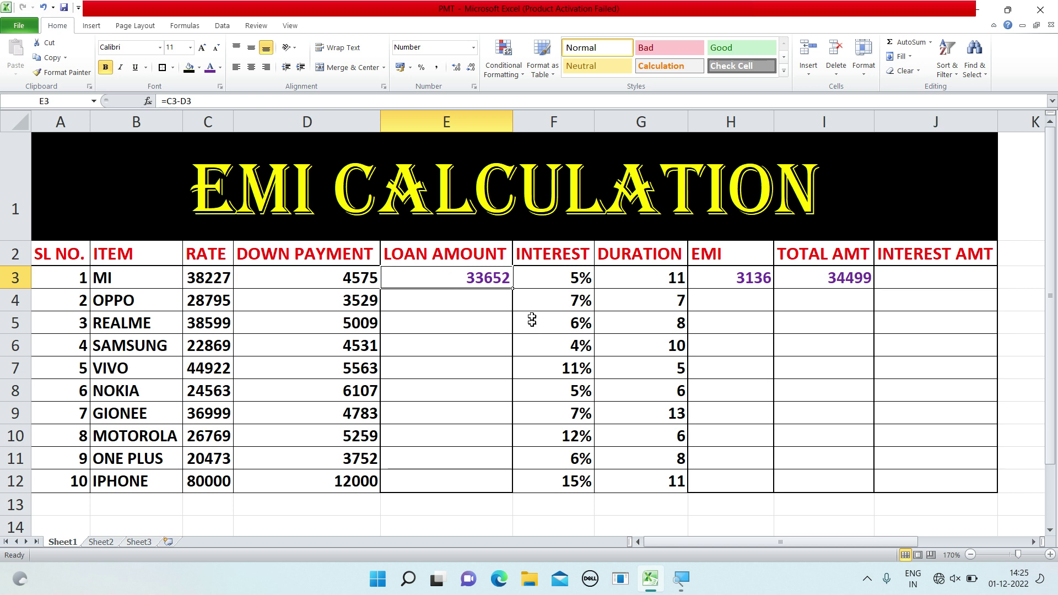
{"action": "left_click", "coordinate": [896, 278]}
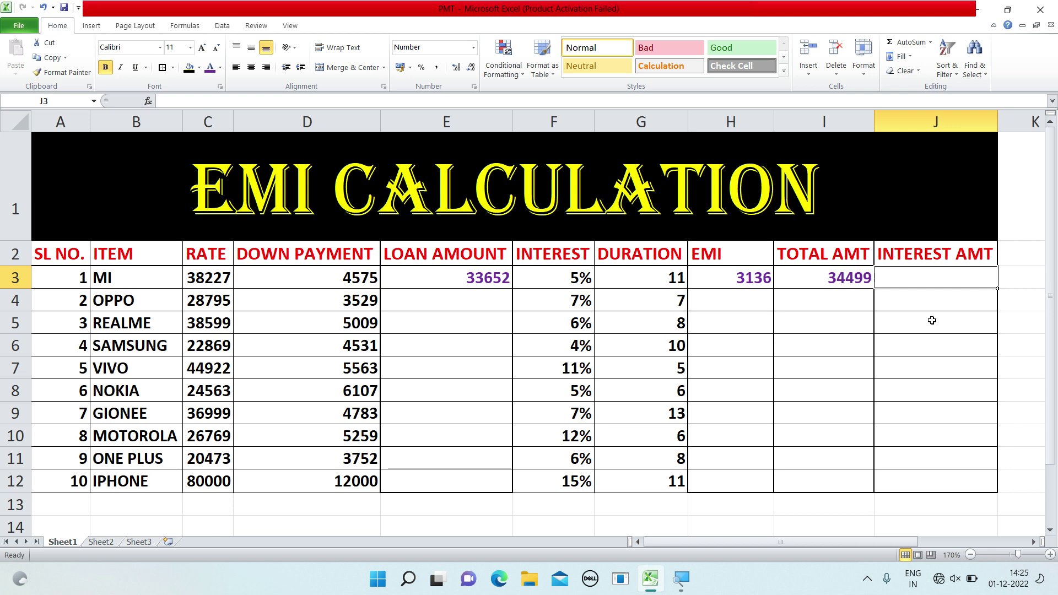
{"action": "type", "text": "="}
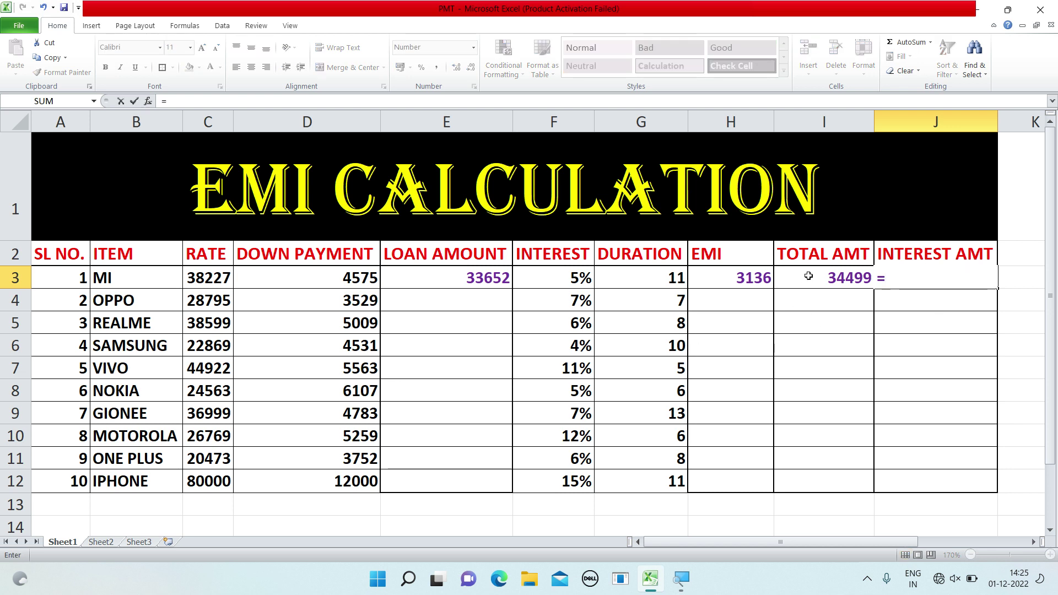
{"action": "left_click", "coordinate": [808, 276]}
{"action": "type", "text": "-"}
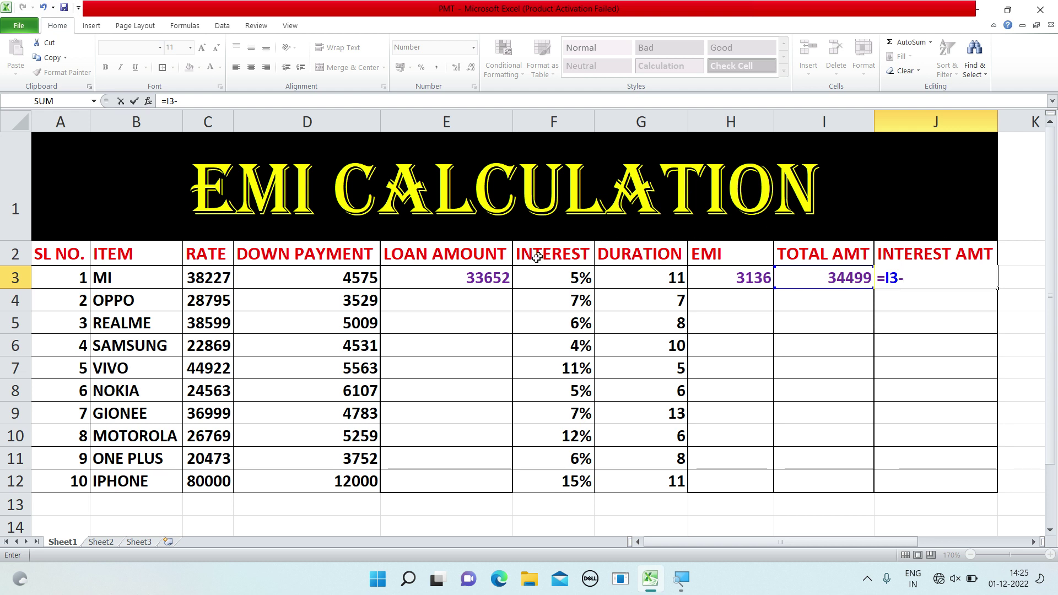
{"action": "left_click", "coordinate": [466, 273]}
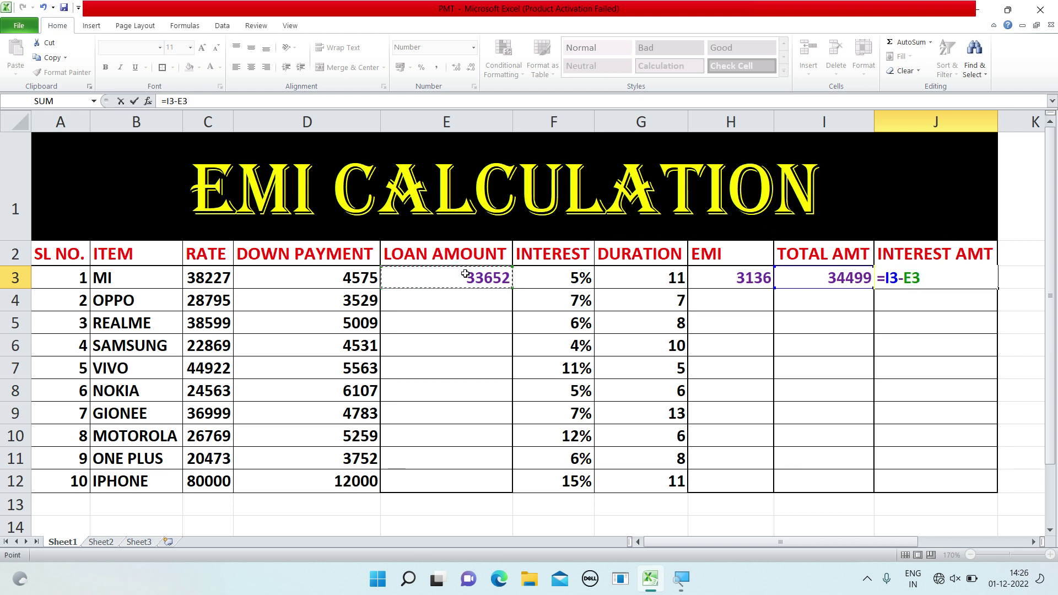
{"action": "key", "text": "Return"}
{"action": "left_click", "coordinate": [904, 278]}
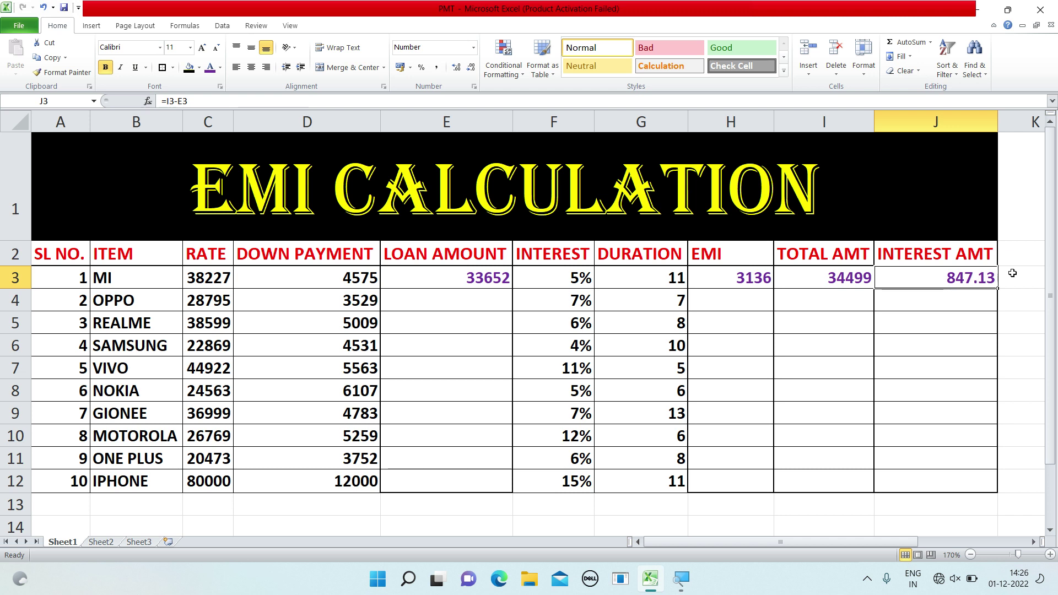
{"action": "left_click", "coordinate": [459, 275]}
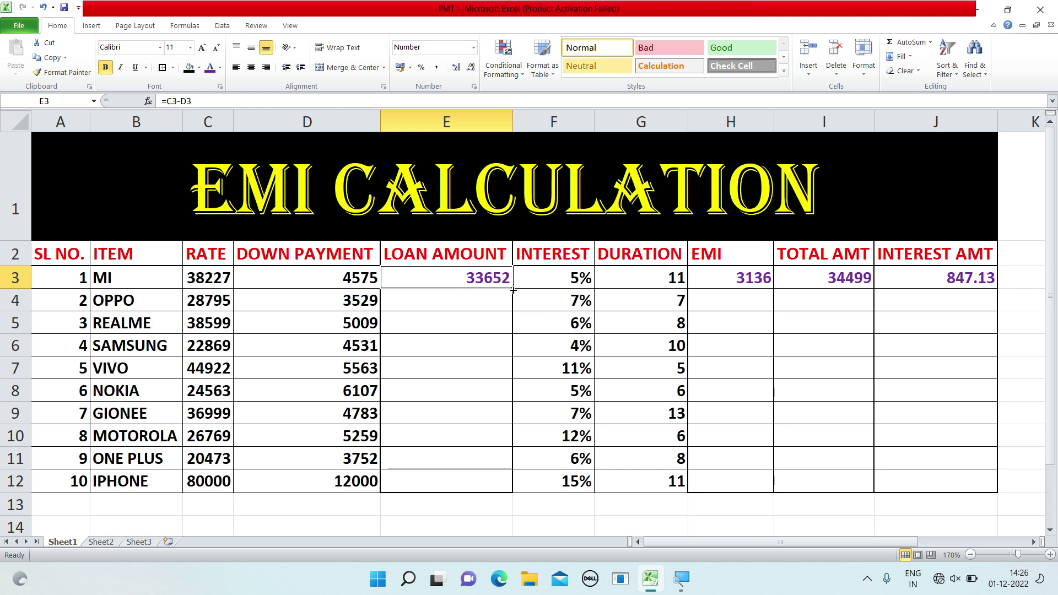
Fill the E3, H3, I3 and J3 formulas down to row 12 for all ten phones
{"action": "left_click_drag", "start_coordinate": [513, 289], "coordinate": [505, 497]}
{"action": "left_click", "coordinate": [730, 281]}
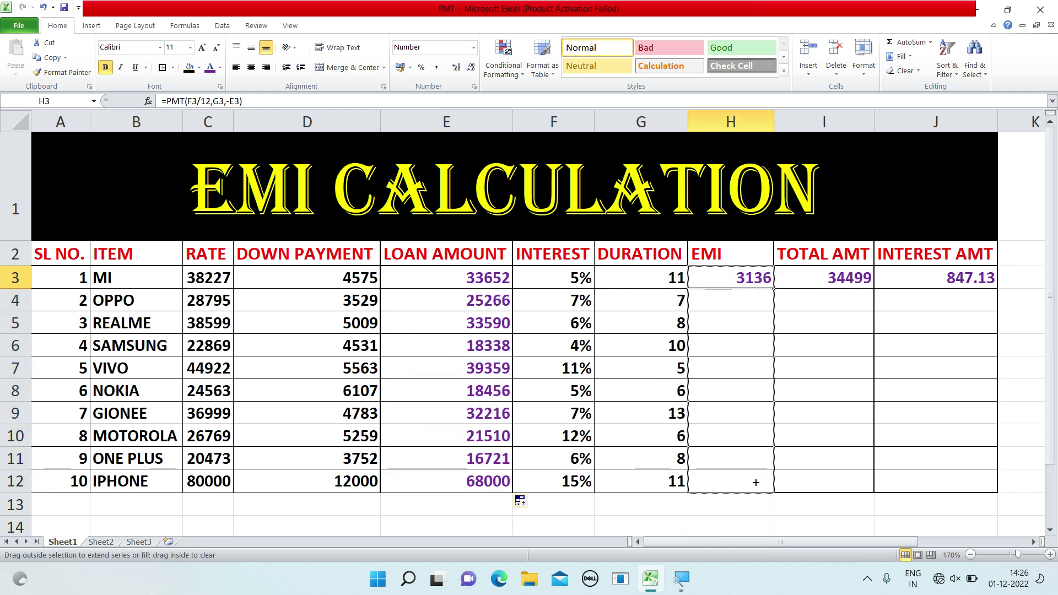
{"action": "left_click_drag", "start_coordinate": [773, 287], "coordinate": [755, 485]}
{"action": "left_click", "coordinate": [826, 277]}
{"action": "left_click_drag", "start_coordinate": [872, 288], "coordinate": [859, 485]}
{"action": "left_click", "coordinate": [951, 271]}
{"action": "left_click_drag", "start_coordinate": [997, 288], "coordinate": [997, 490]}
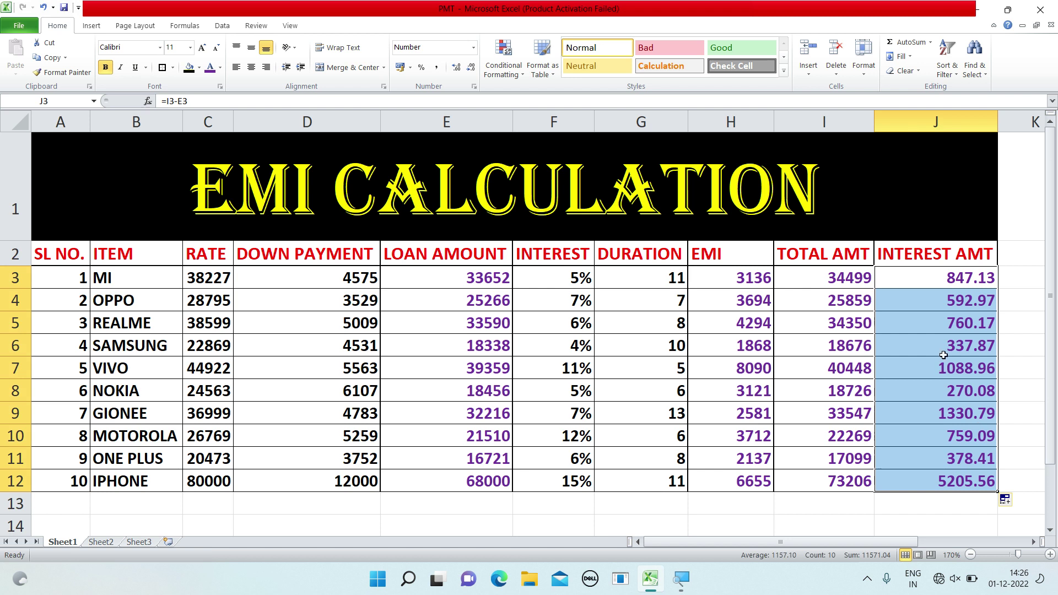
Remove two decimal places from interest amounts J3:J12 so they show whole numbers
{"action": "left_click", "coordinate": [917, 278]}
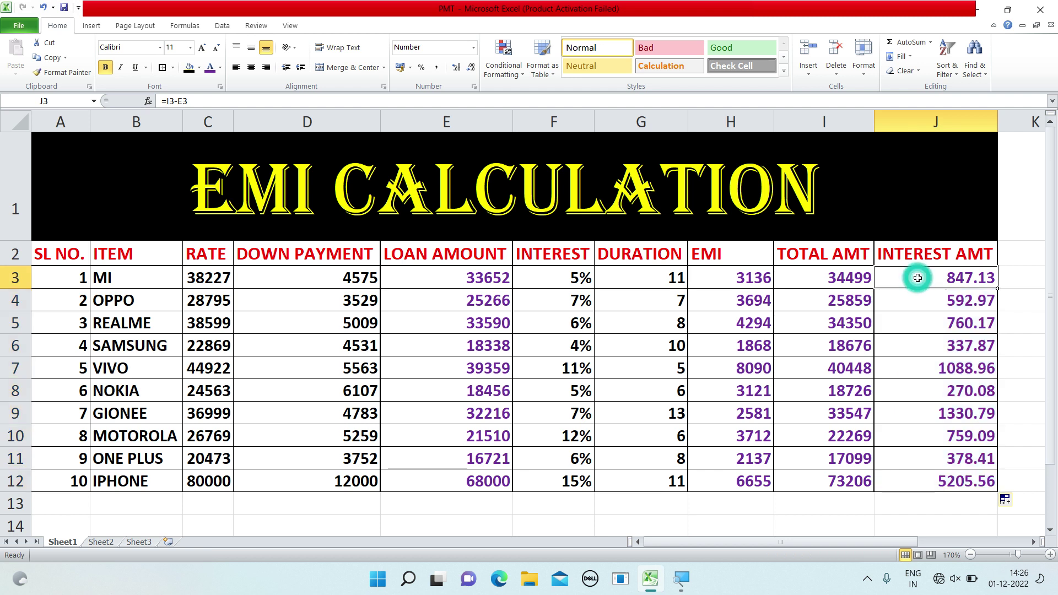
{"action": "left_click_drag", "start_coordinate": [917, 278], "coordinate": [931, 481]}
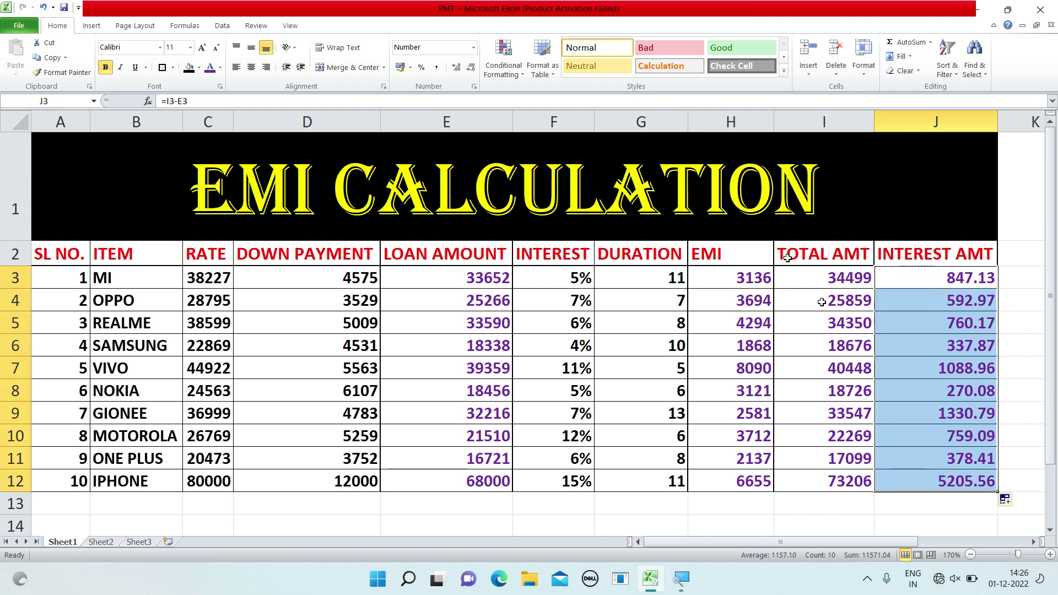
{"action": "left_click", "coordinate": [470, 67]}
{"action": "left_click", "coordinate": [470, 67]}
{"action": "left_click", "coordinate": [906, 307]}
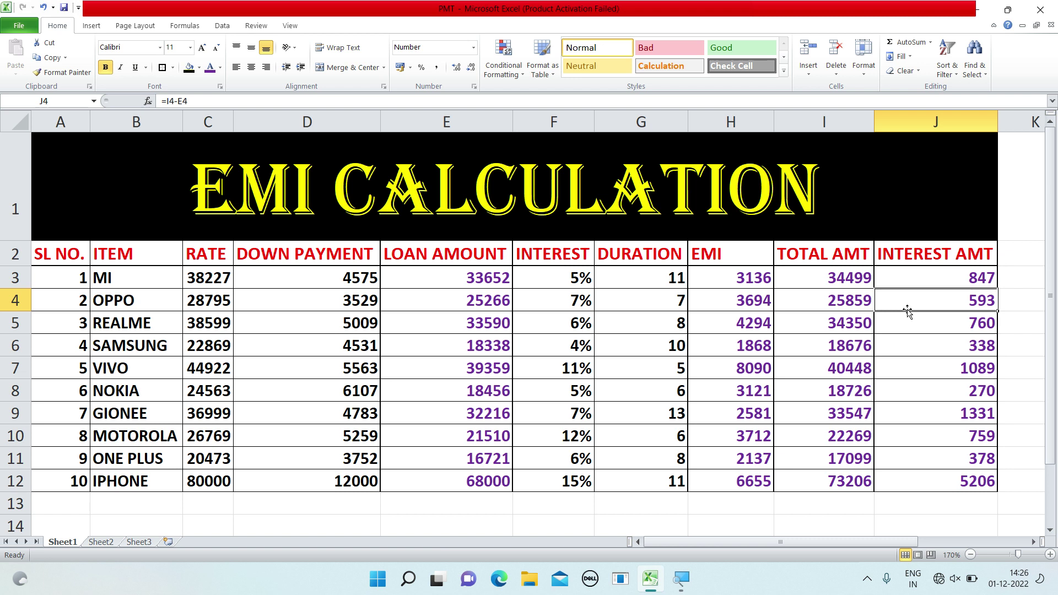
{"action": "left_click", "coordinate": [823, 503]}
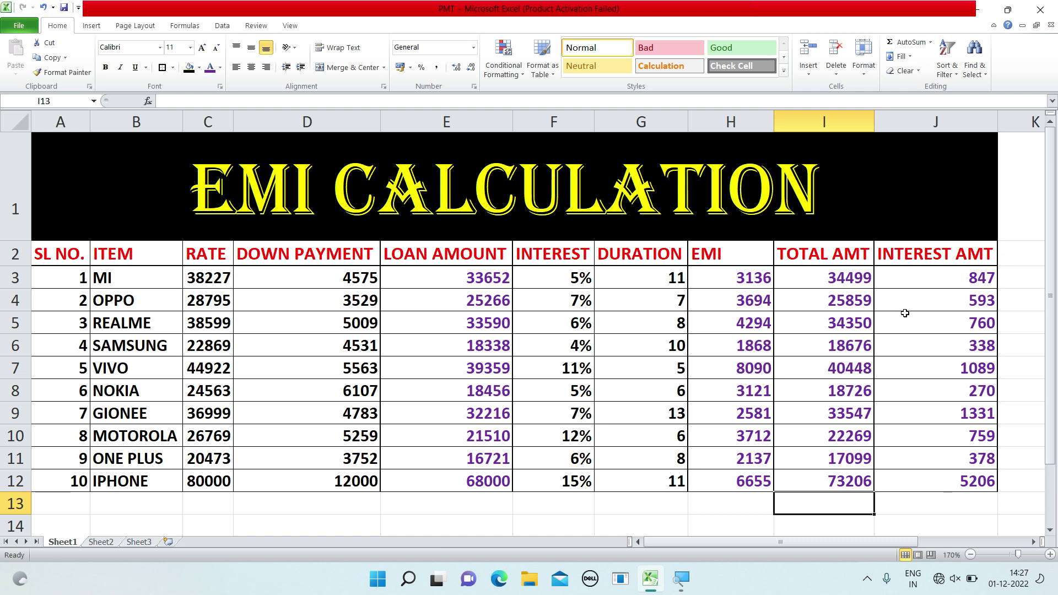
{"action": "left_click", "coordinate": [730, 525]}
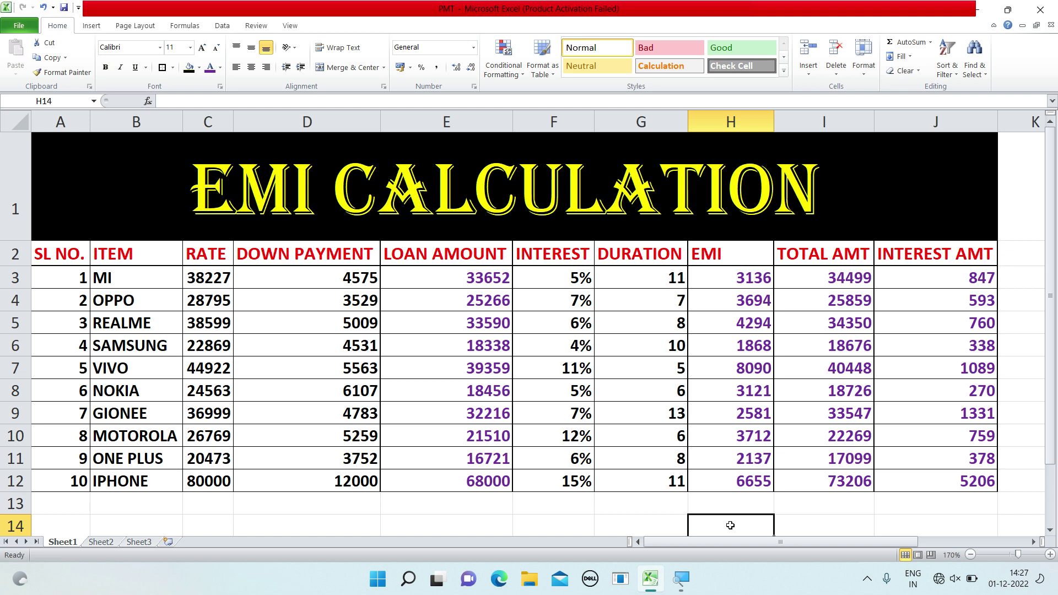
{"action": "left_click", "coordinate": [573, 518]}
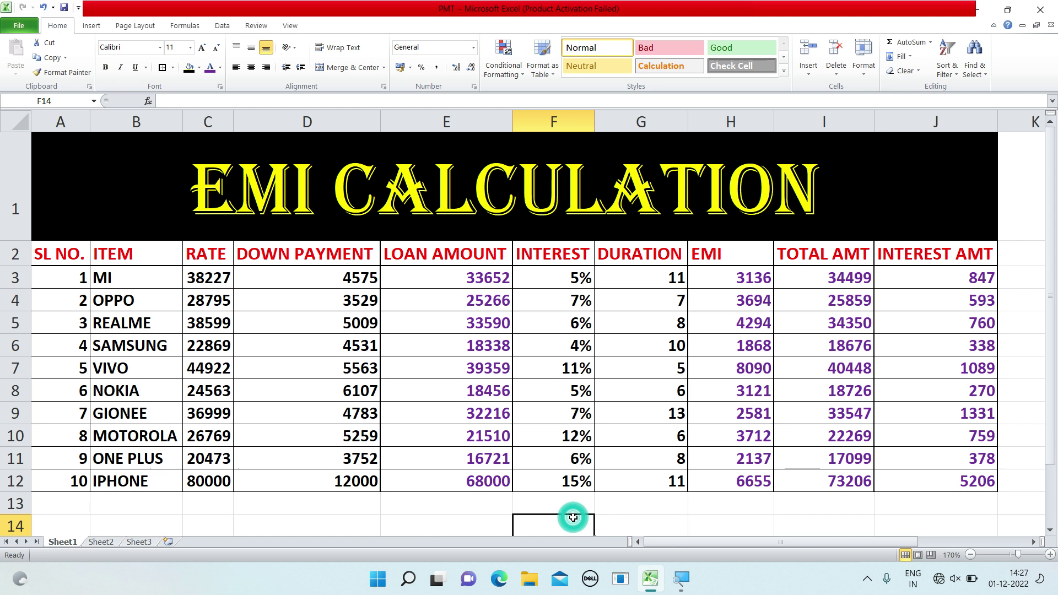